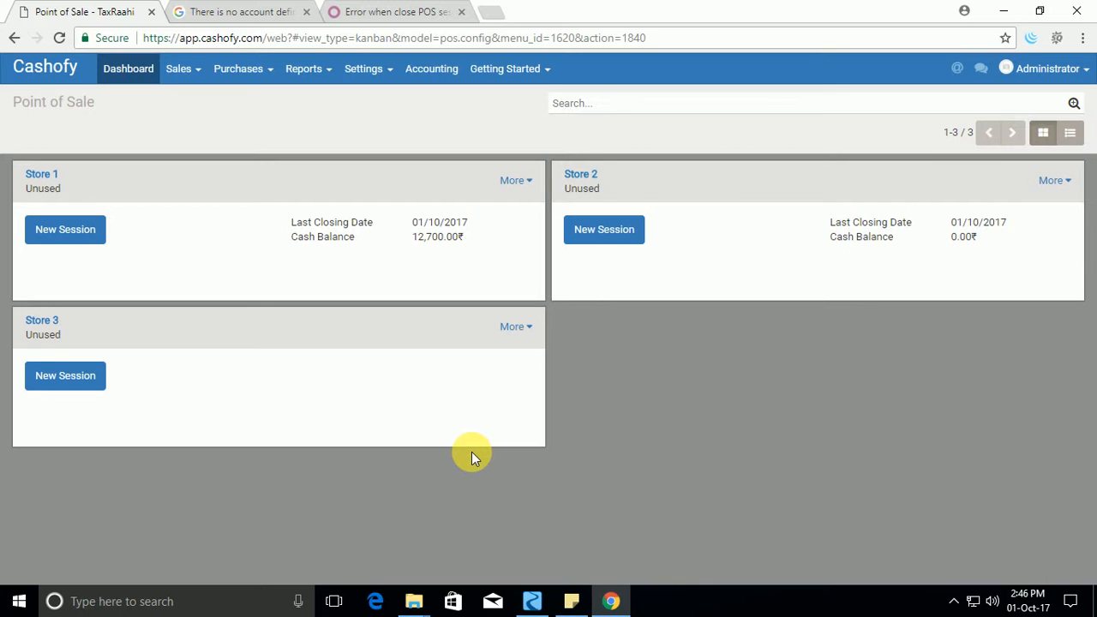
click(191, 70)
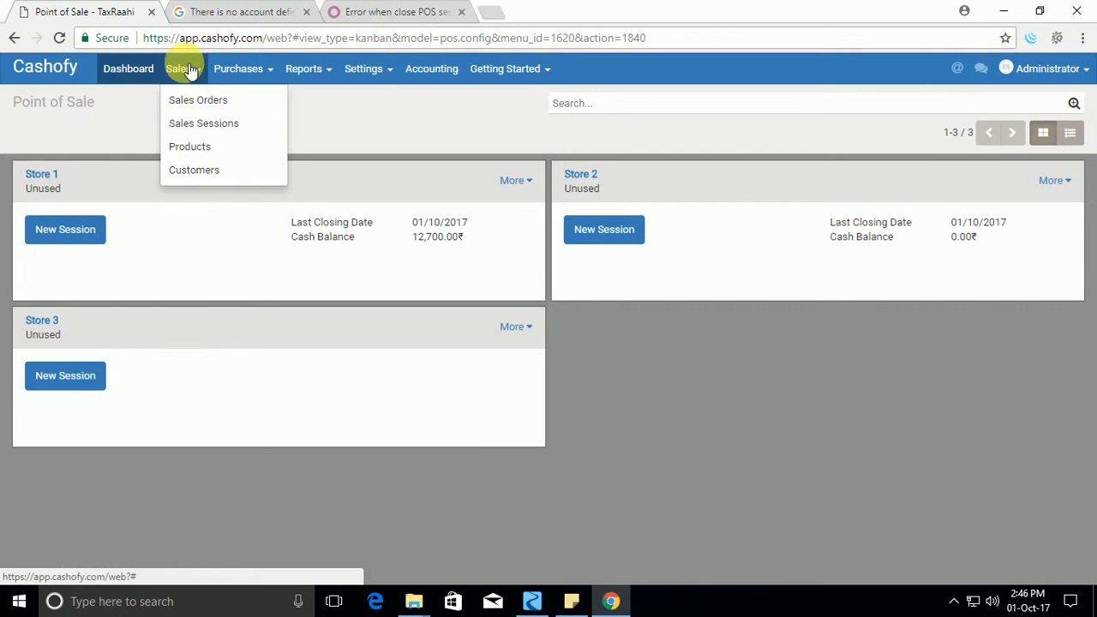
click(240, 68)
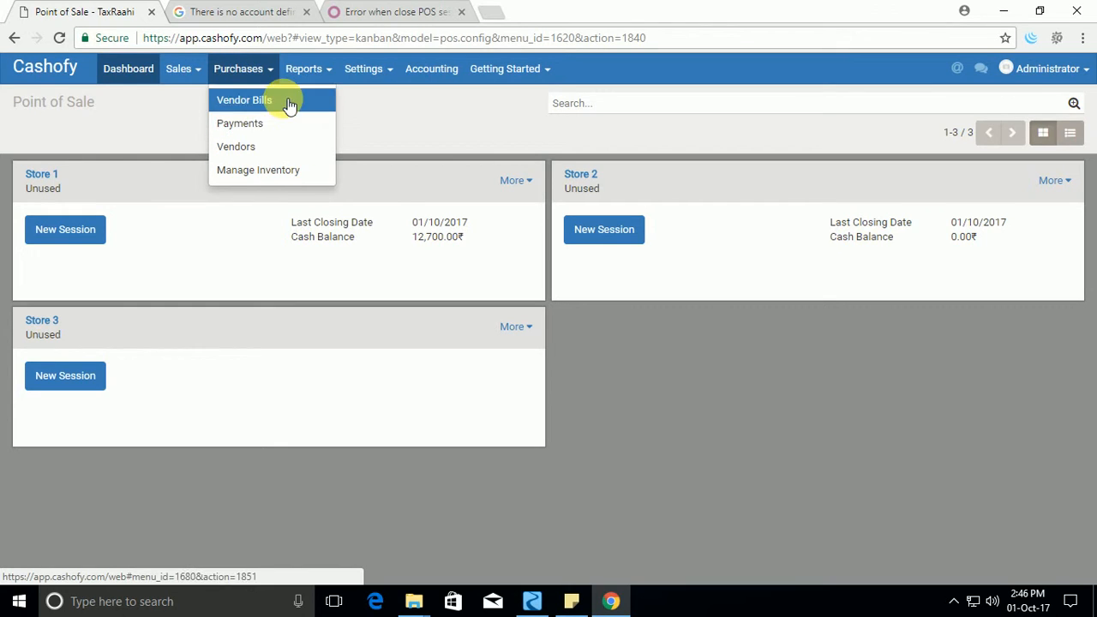
click(418, 127)
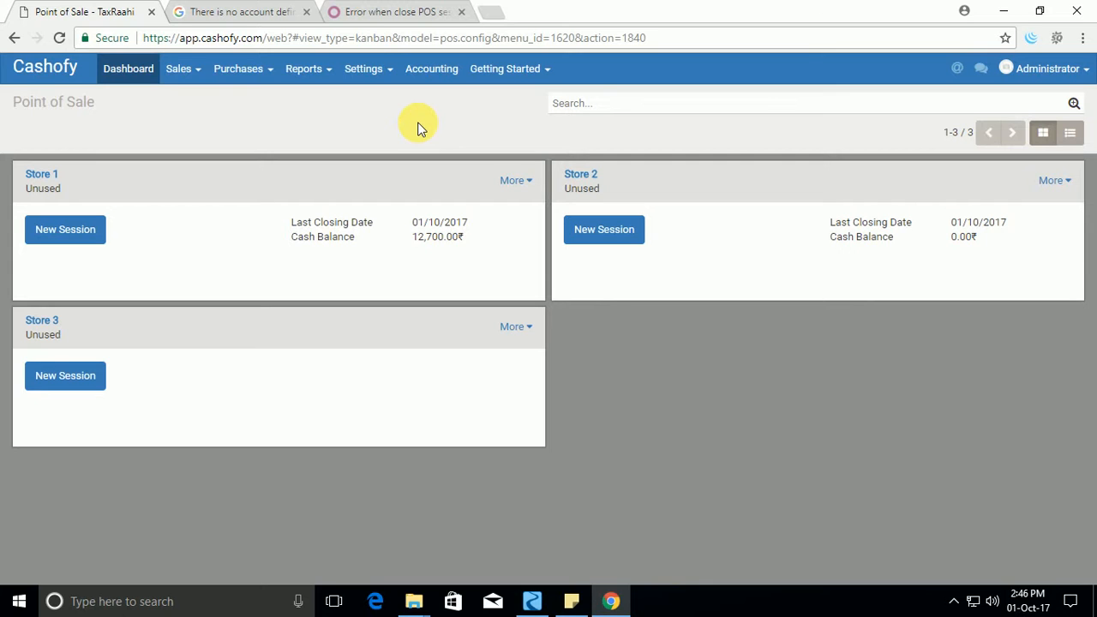
- Open the Potato Chips product from the product list and start editing its invoicing settings
click(184, 69)
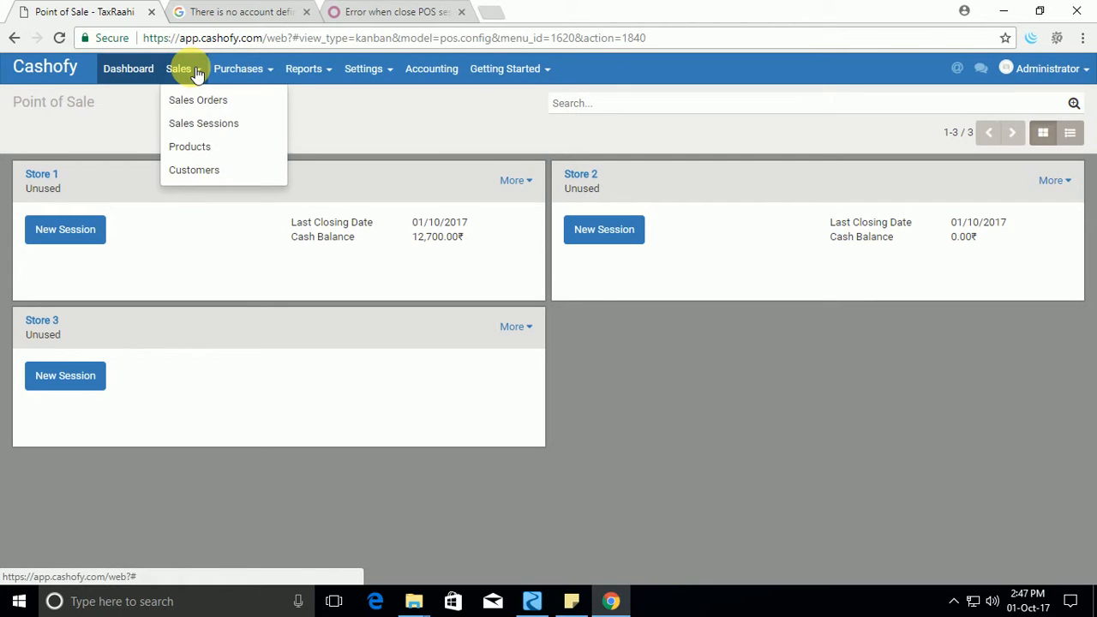
click(213, 159)
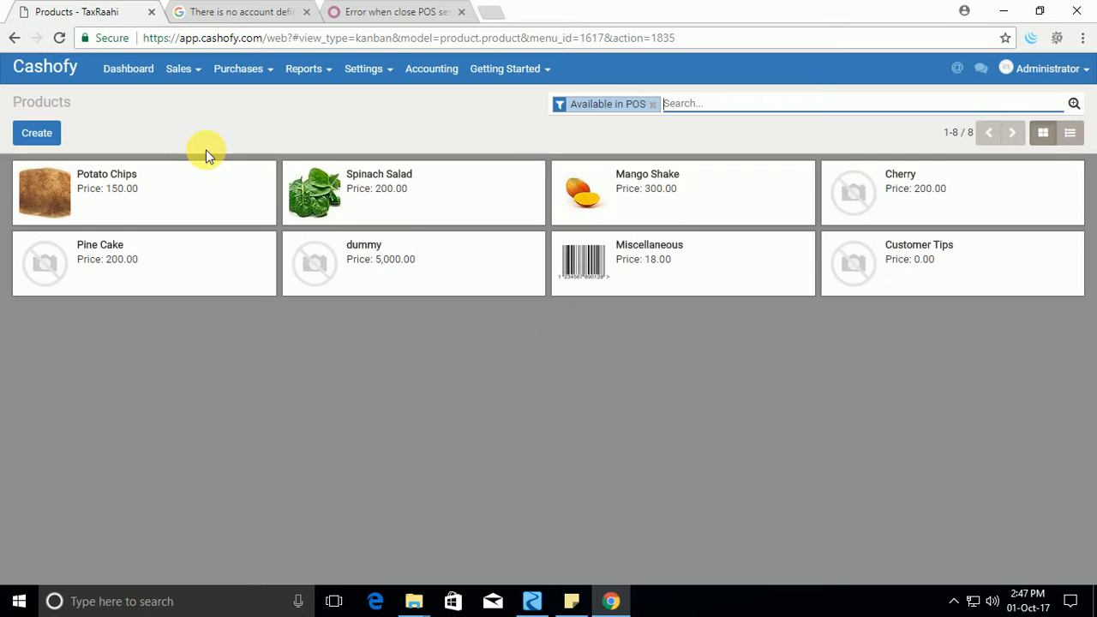
click(167, 197)
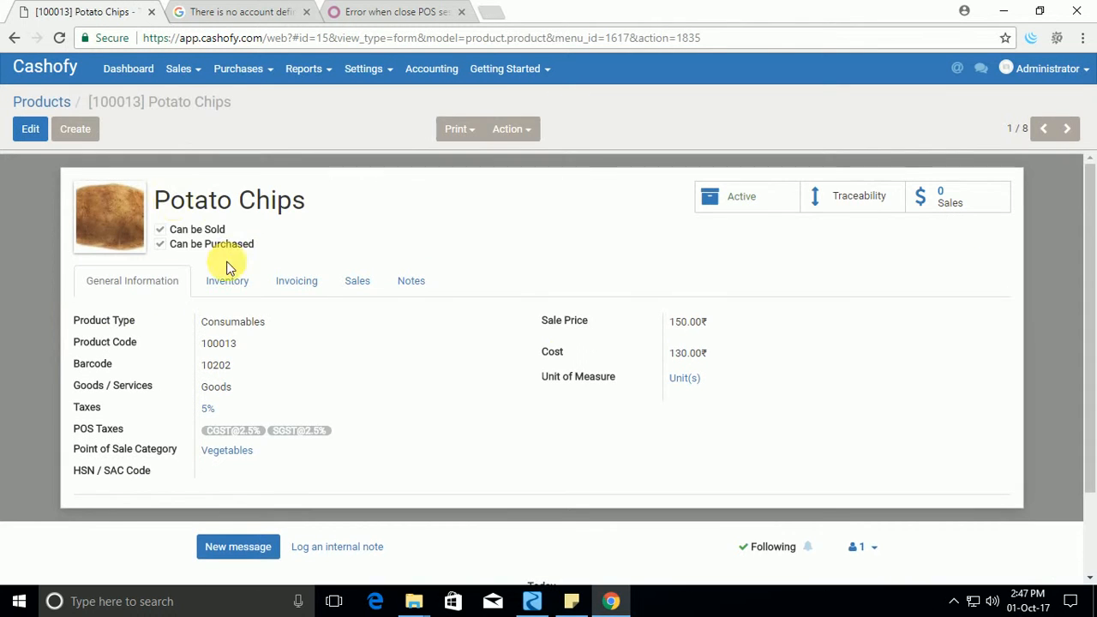
click(30, 129)
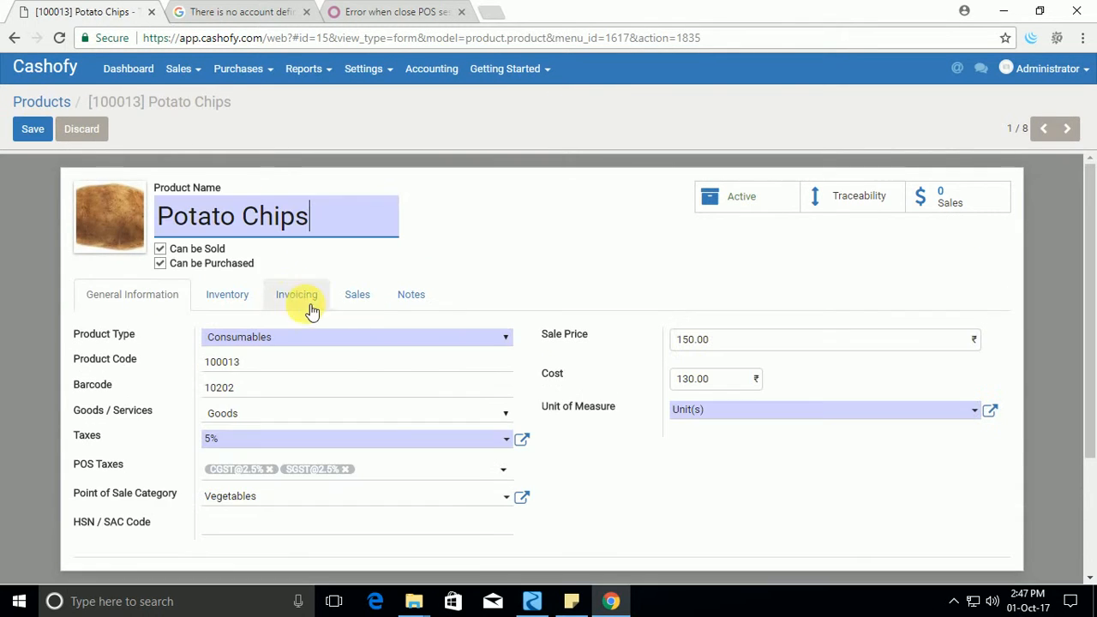
click(249, 300)
click(296, 294)
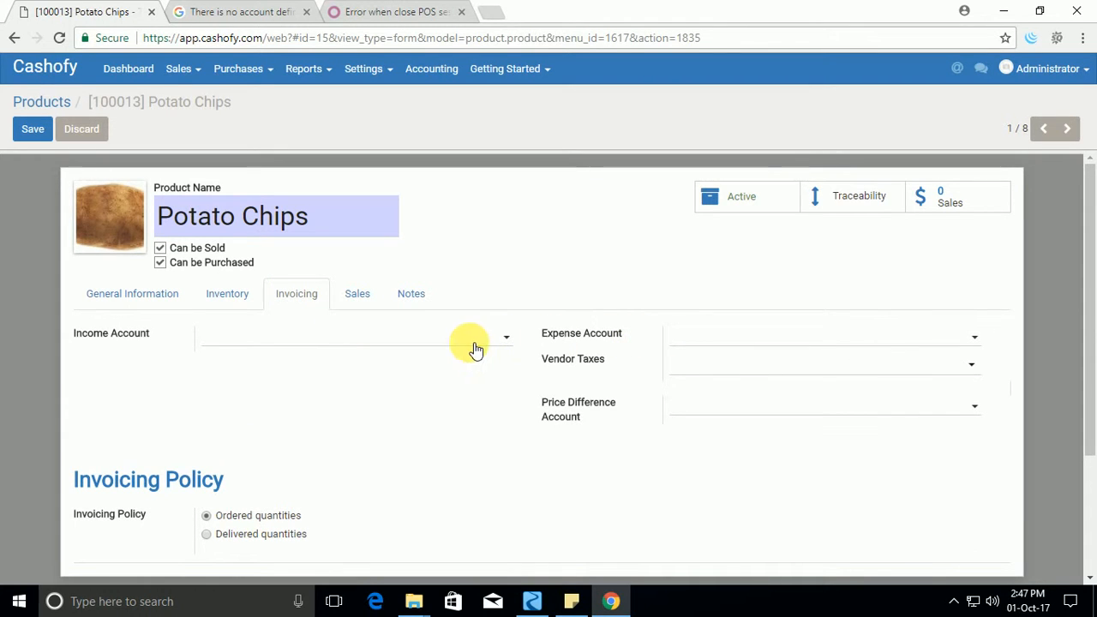
- Set both the income account and the expense account of Potato Chips to 200110 Sales and save the product
click(433, 343)
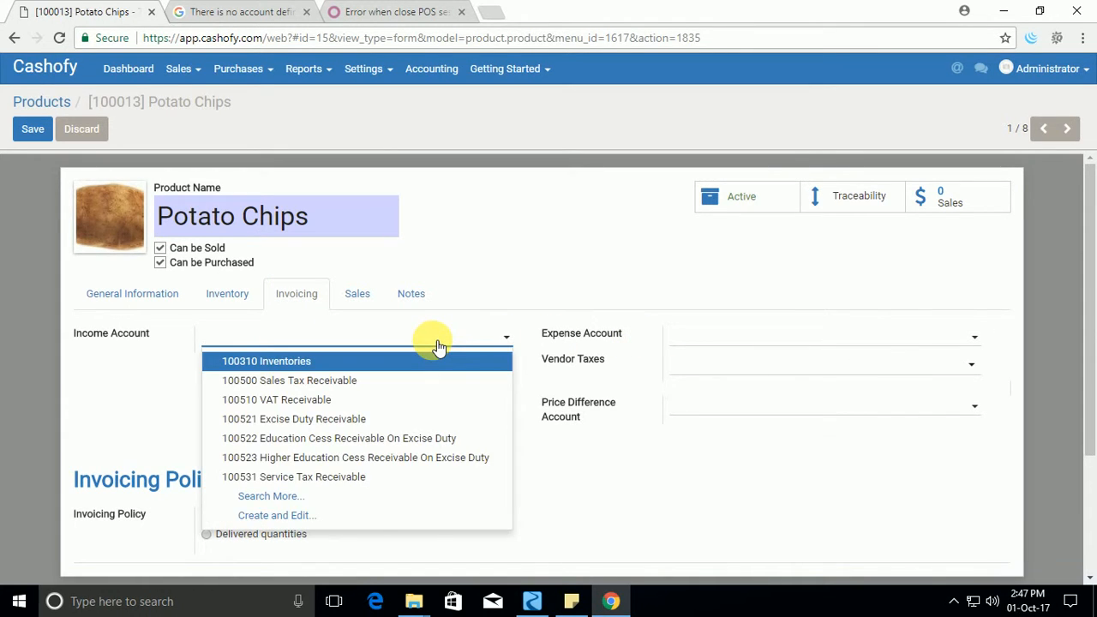
key(Down)
key(Down)
key(Return)
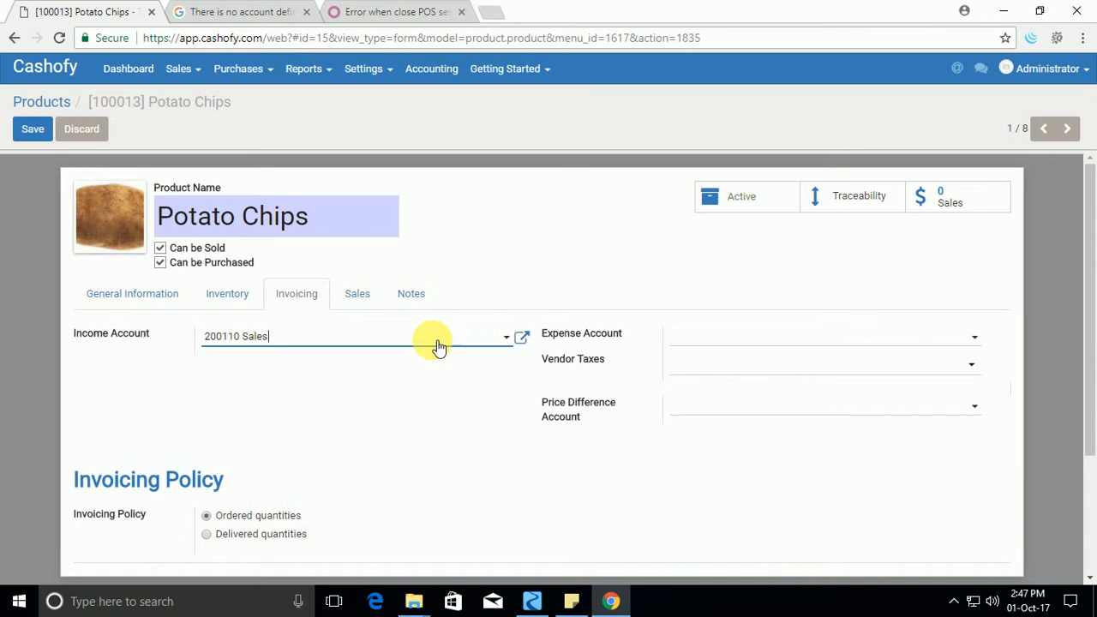
click(700, 336)
text(sales)
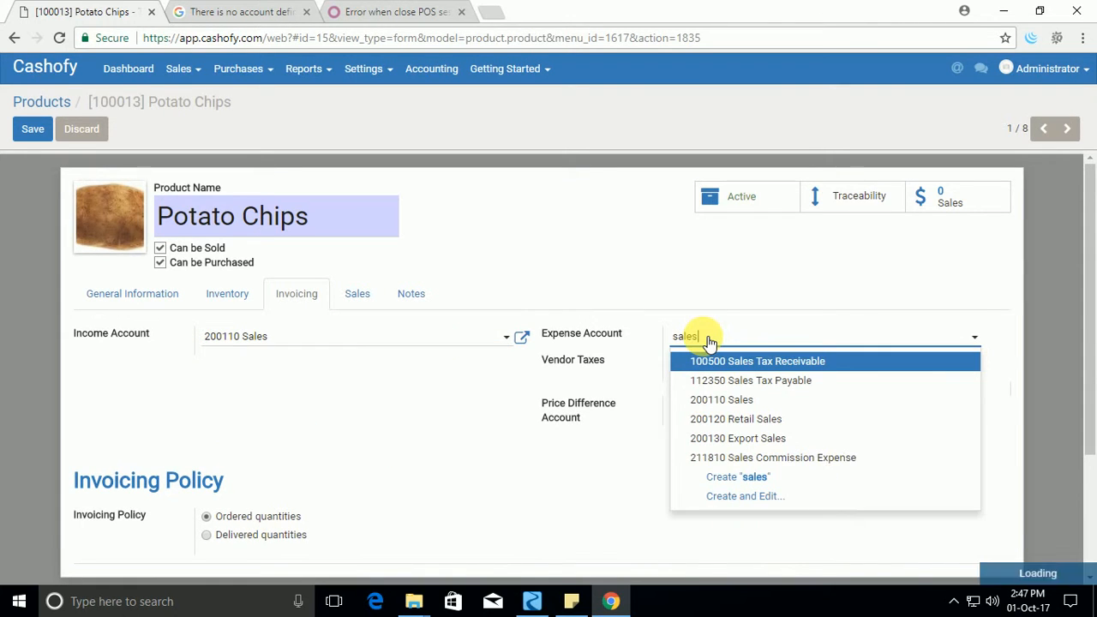
click(757, 401)
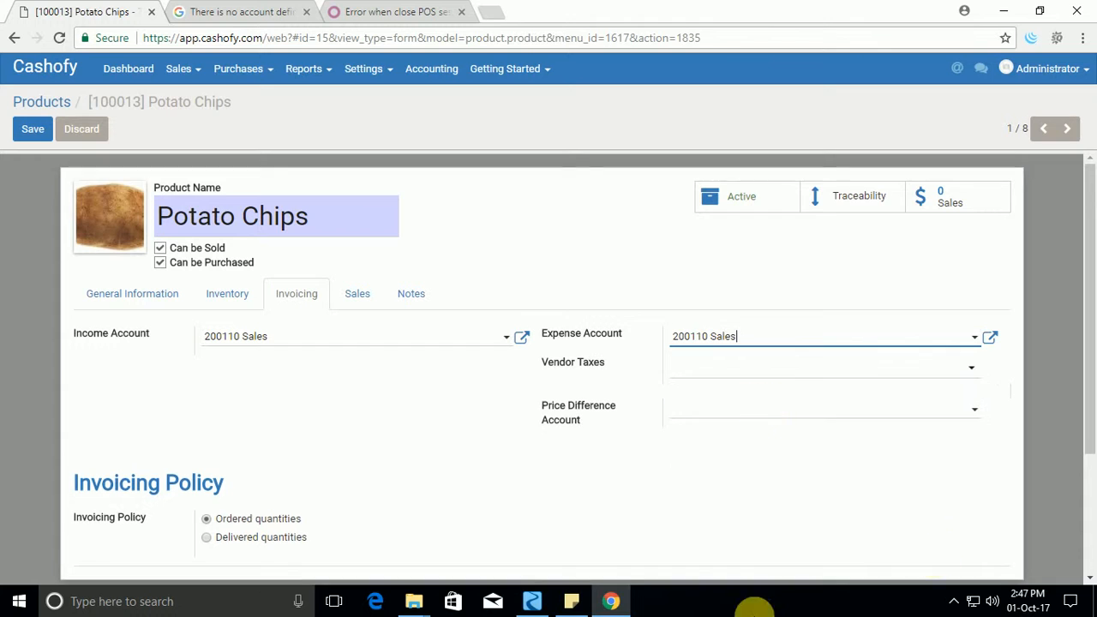
click(32, 131)
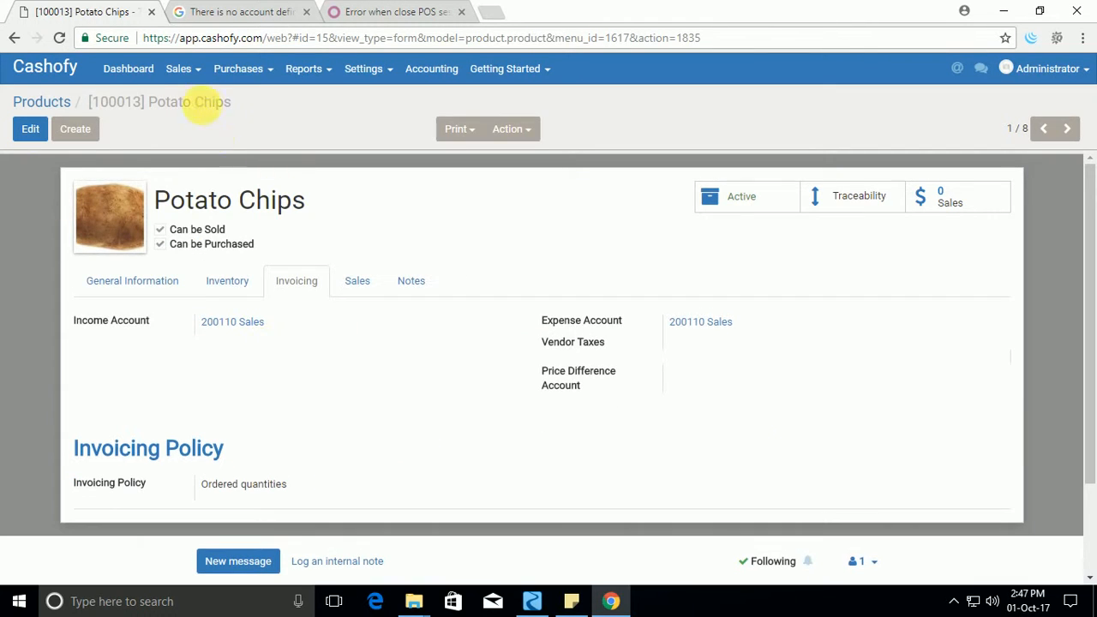
- Open the vendor bill dated 01/10/2017 and examine its product line, account, taxes and totals
click(184, 68)
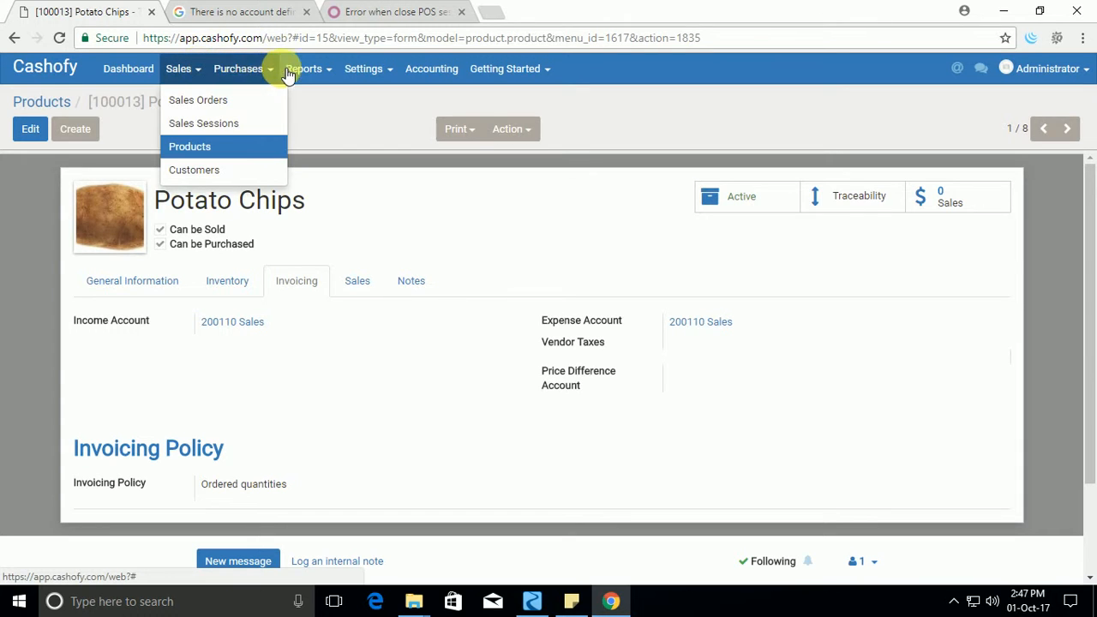
click(233, 70)
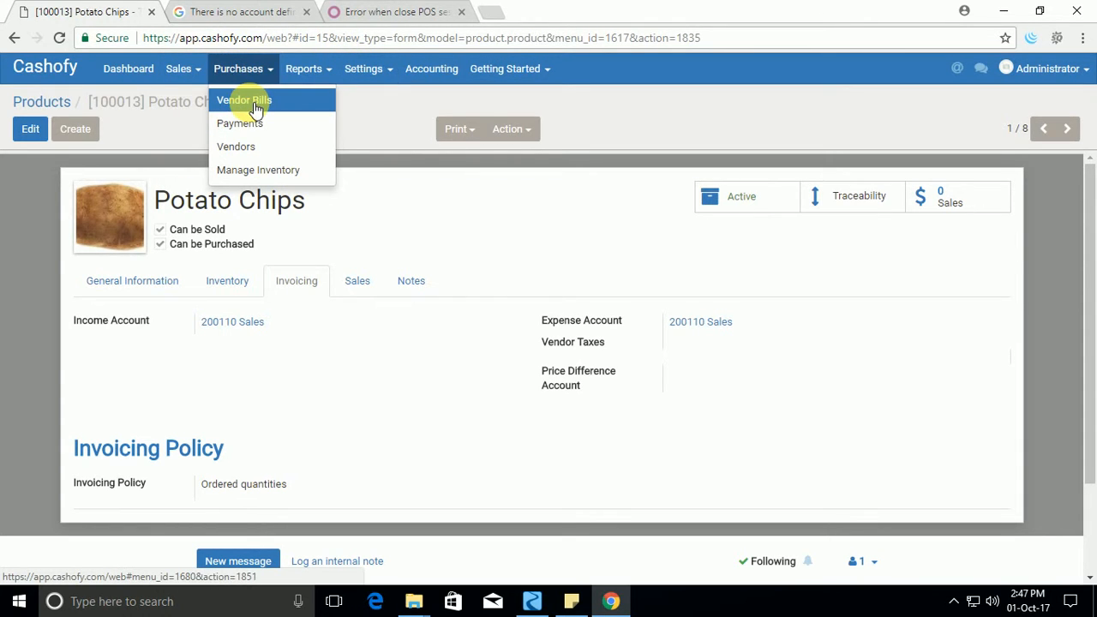
click(249, 105)
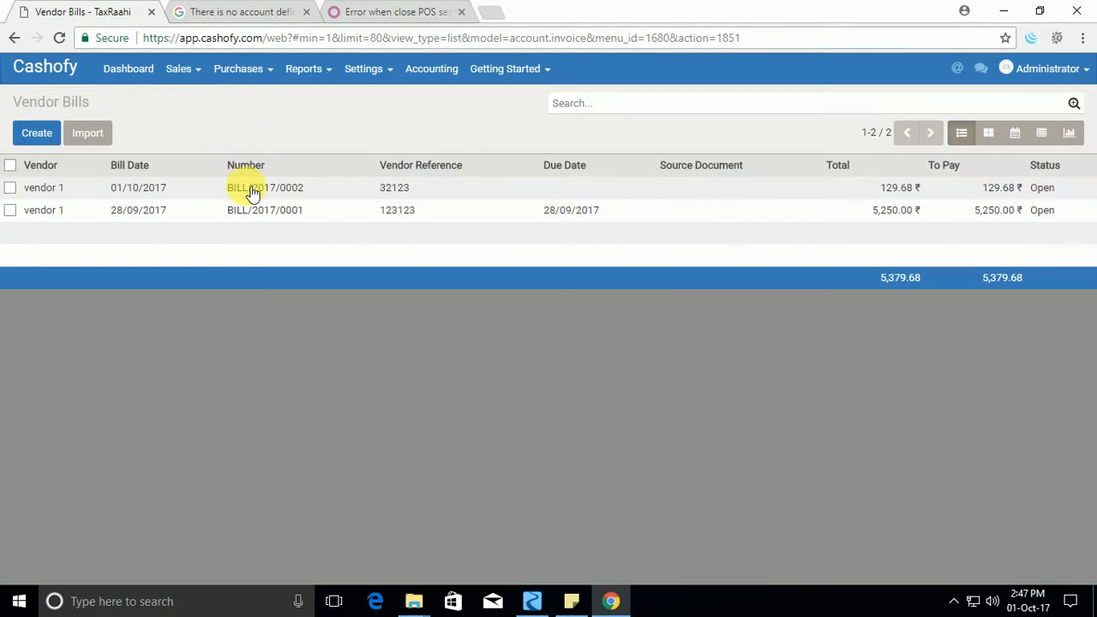
click(144, 196)
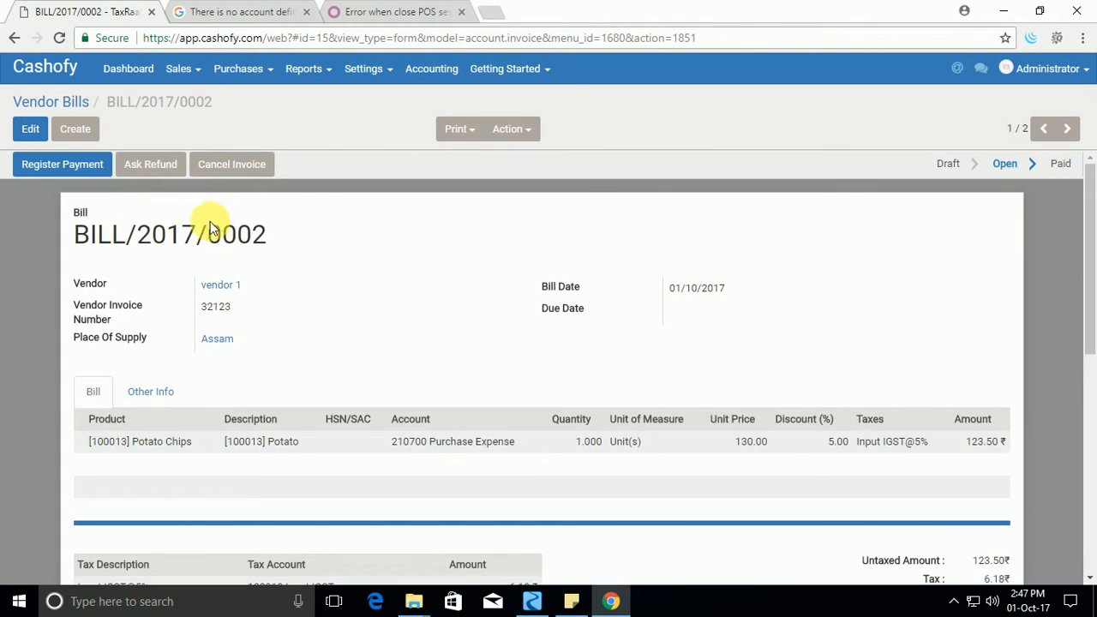
click(180, 70)
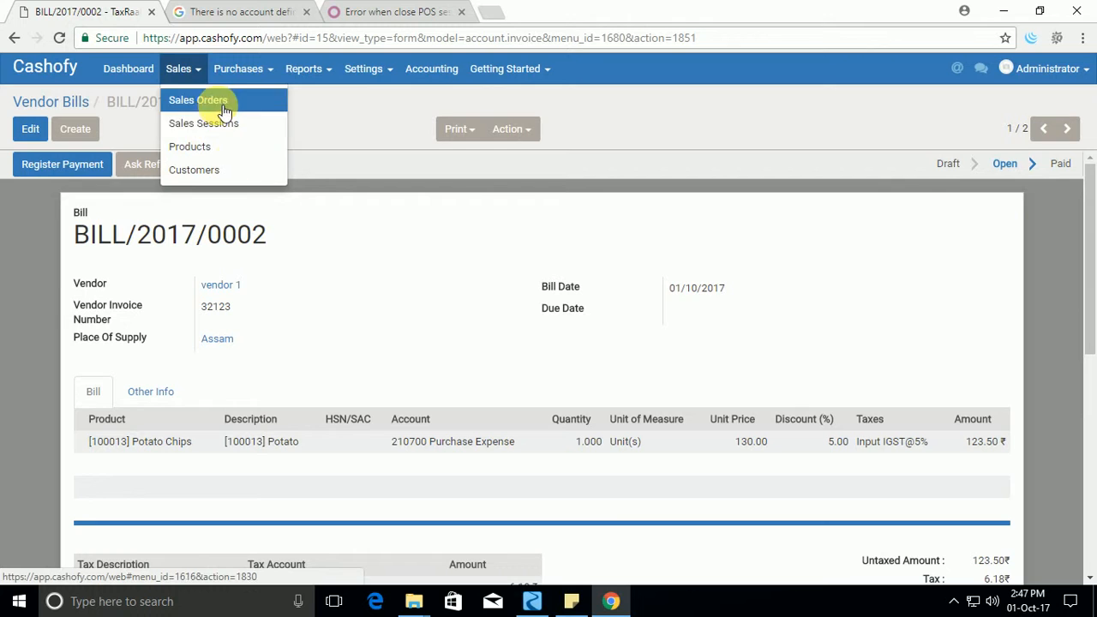
click(429, 421)
scroll(435, 434, down, 2)
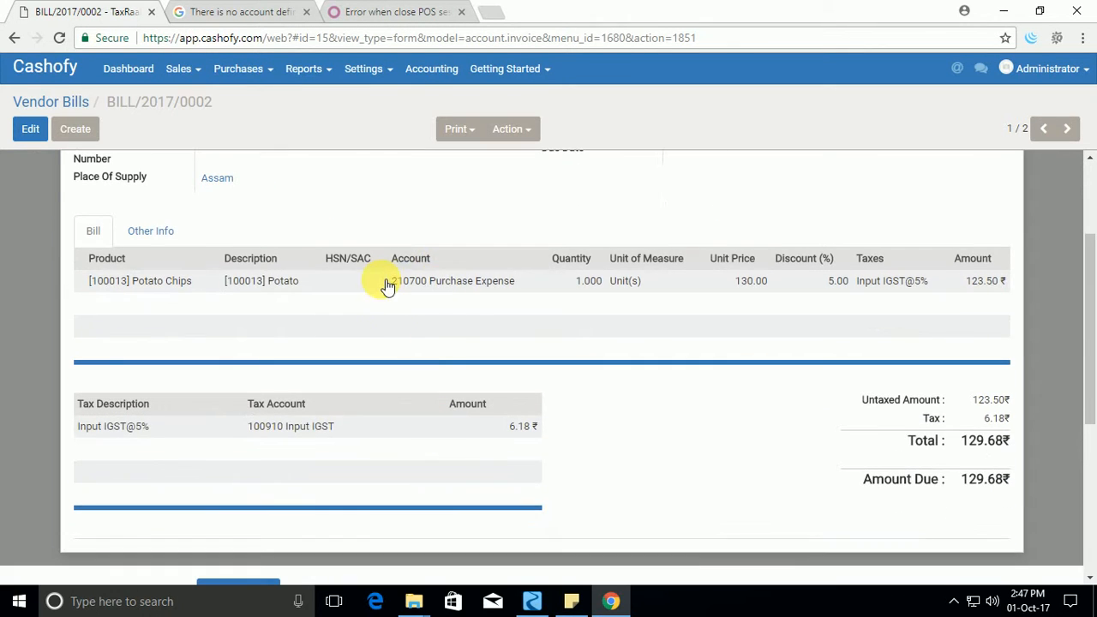
scroll(392, 251, up, 2)
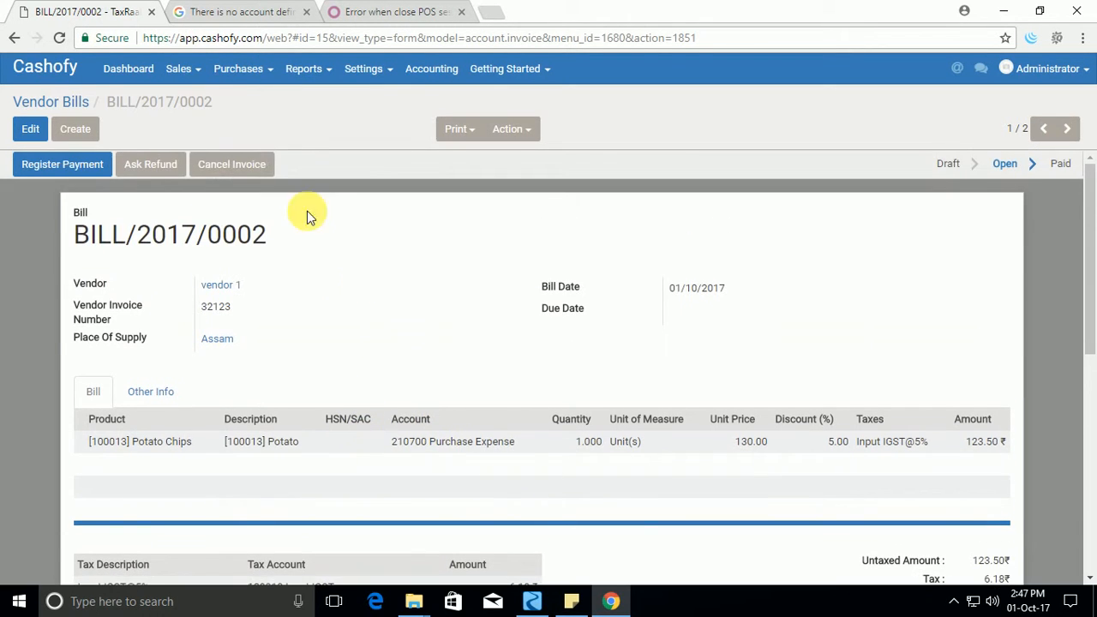
- Start a new point-of-sale session for Store 1, open it and enter its selling screen
click(180, 70)
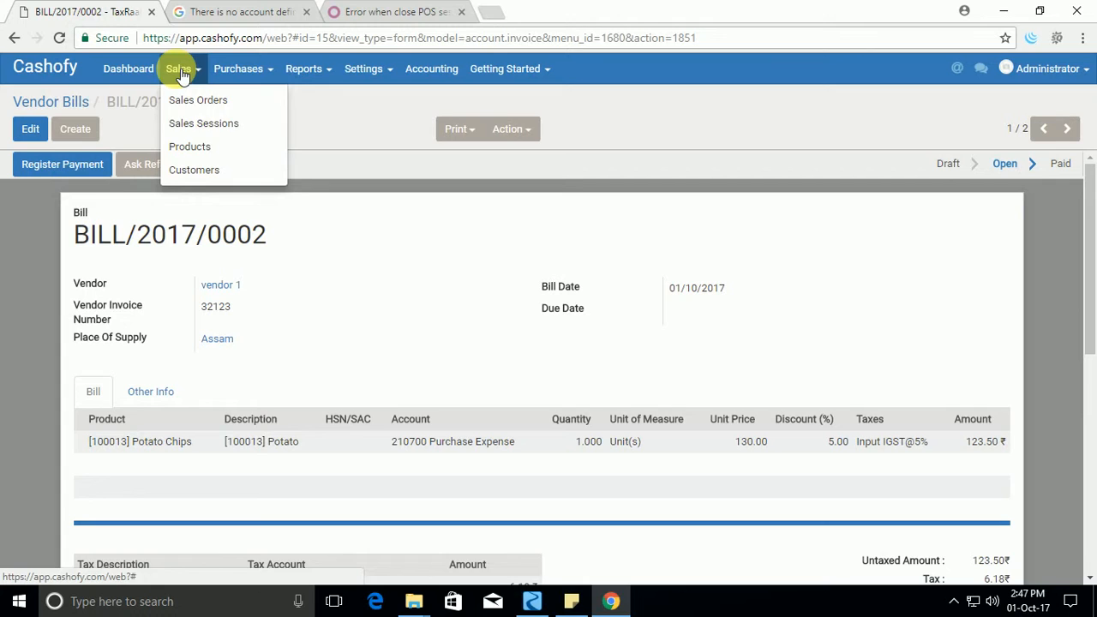
click(129, 68)
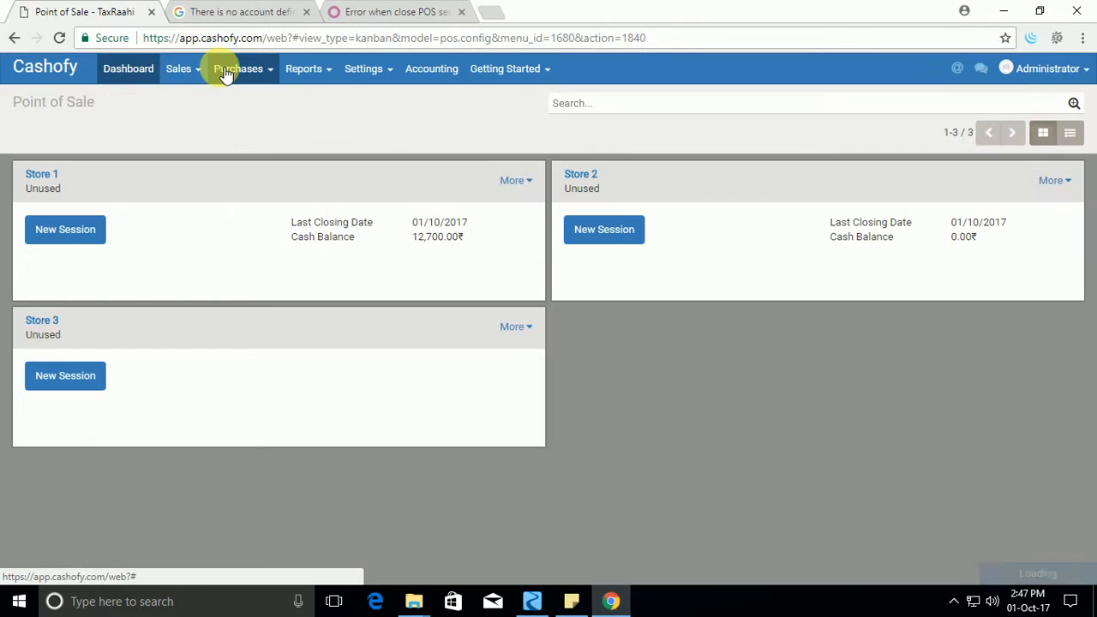
click(90, 237)
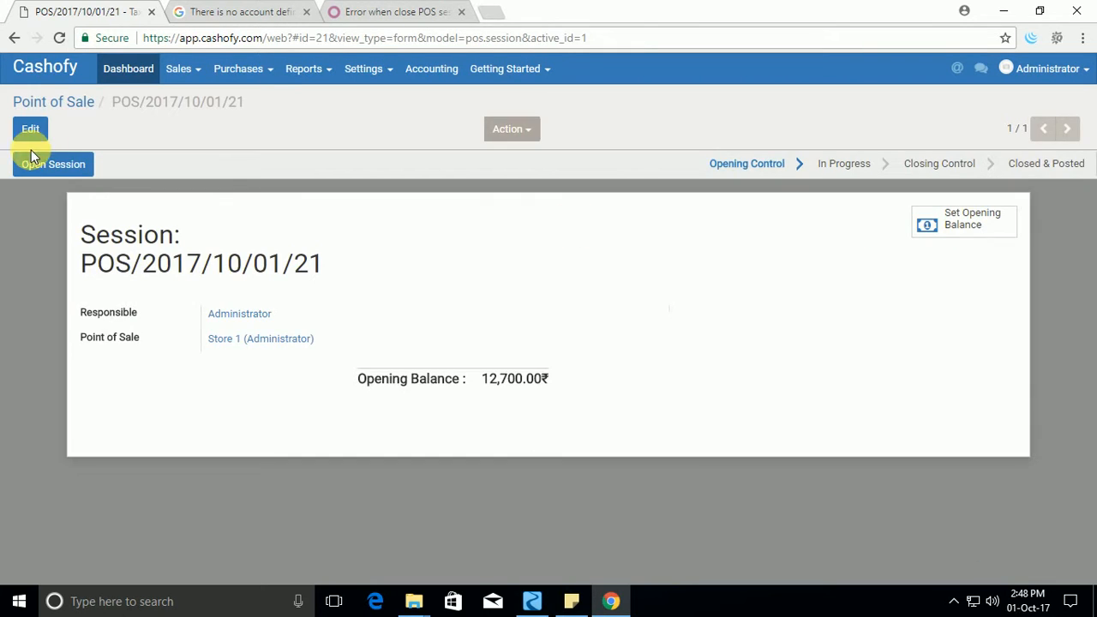
click(53, 165)
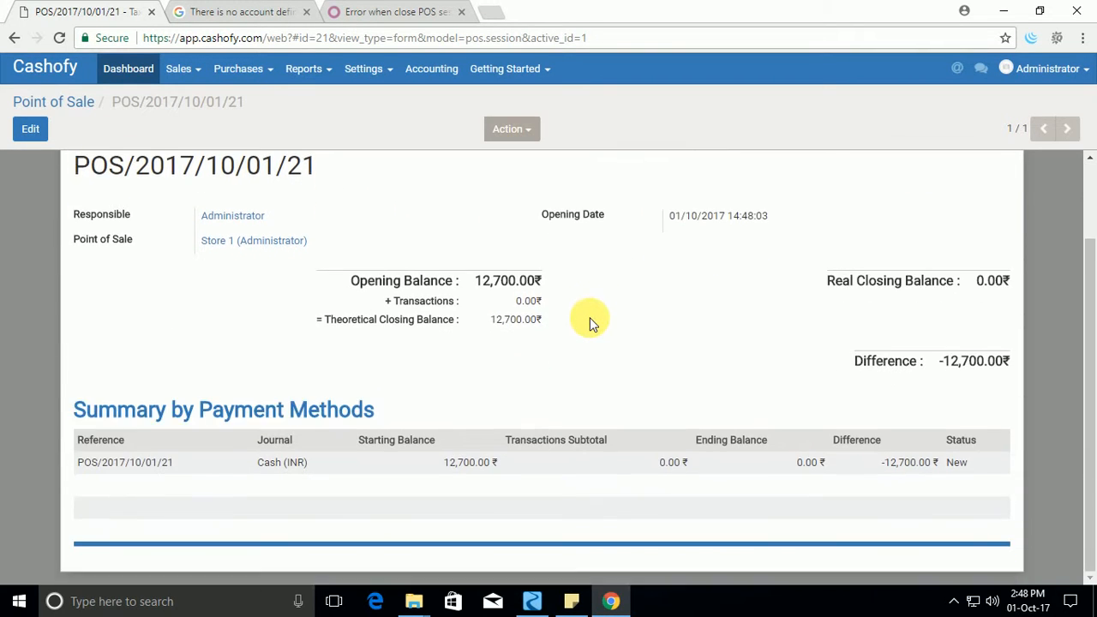
click(78, 167)
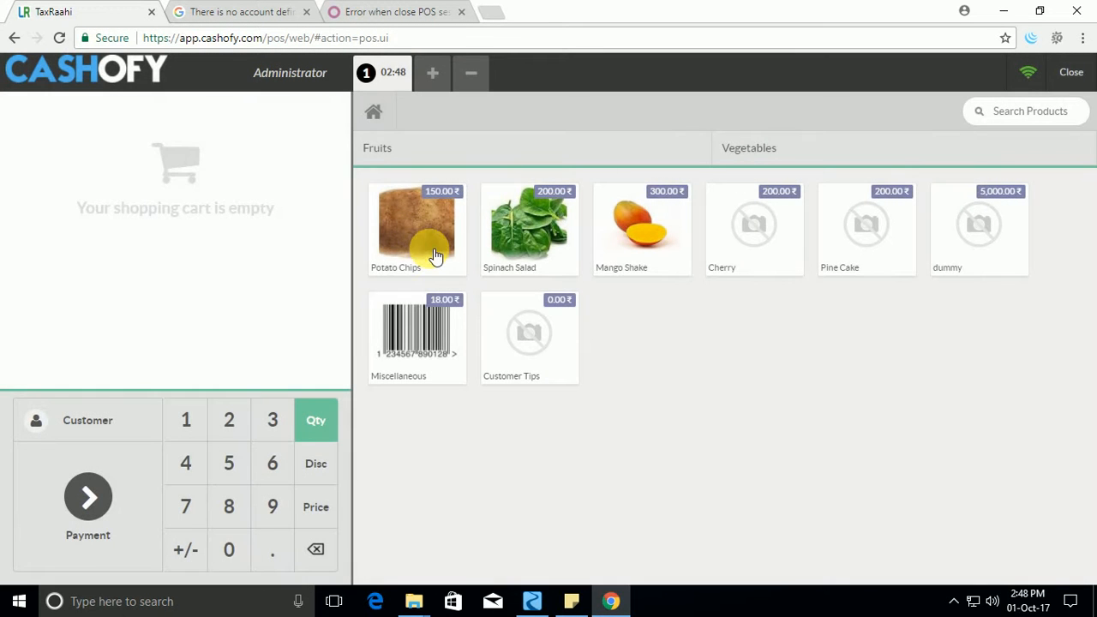
- Sell one Potato Chips, one Spinach Salad and one Mango Shake, paid in full with Cash (INR), and finish the order
click(434, 255)
click(548, 252)
click(634, 252)
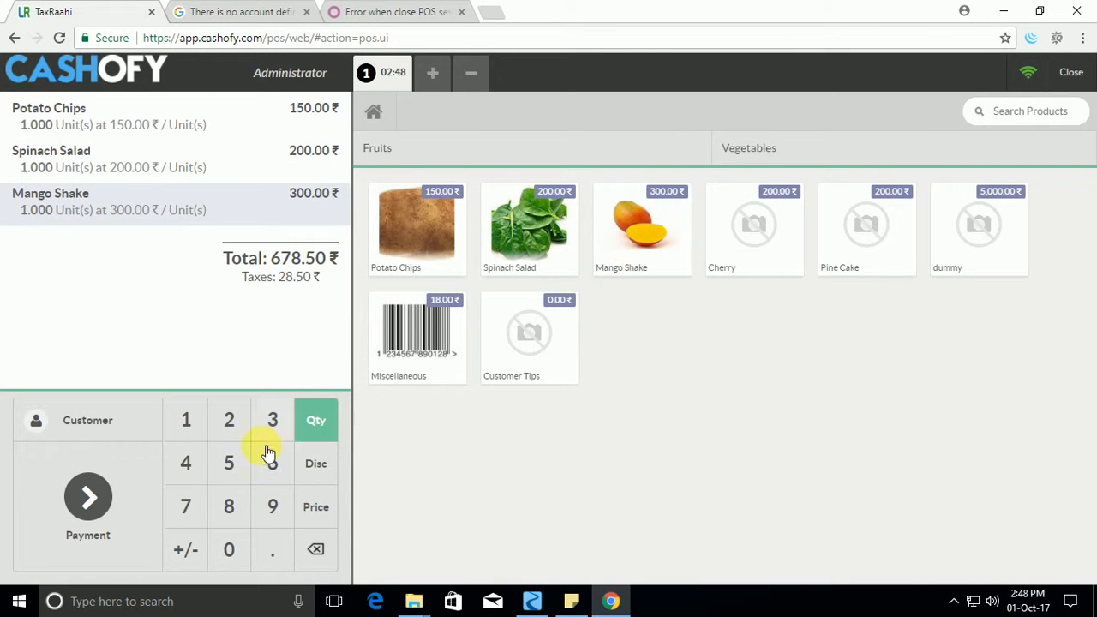
click(95, 499)
click(390, 206)
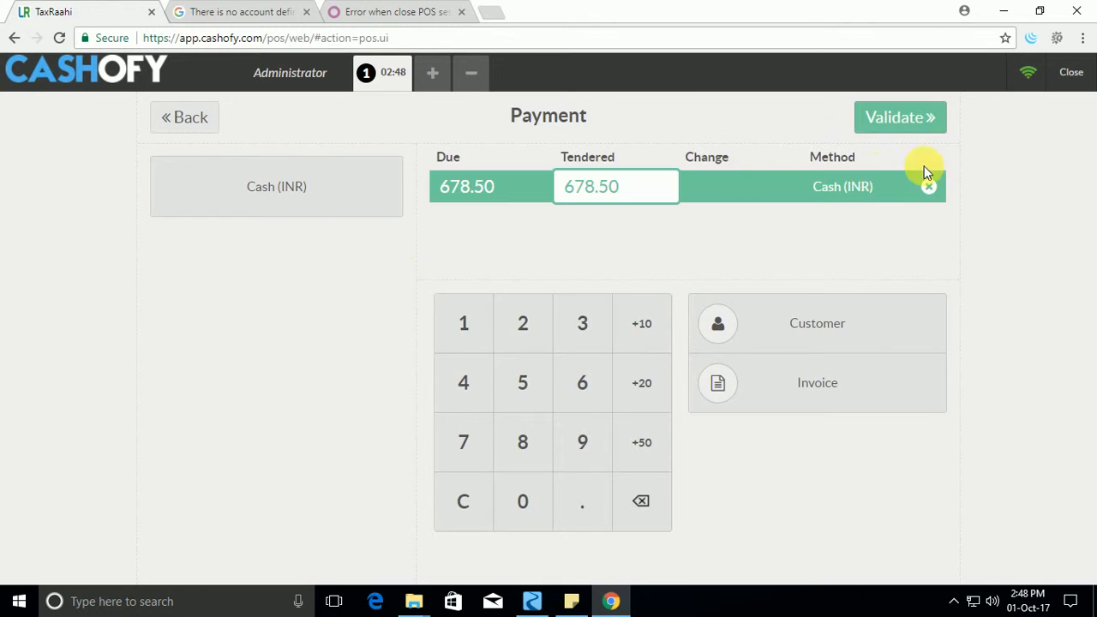
click(885, 122)
click(883, 126)
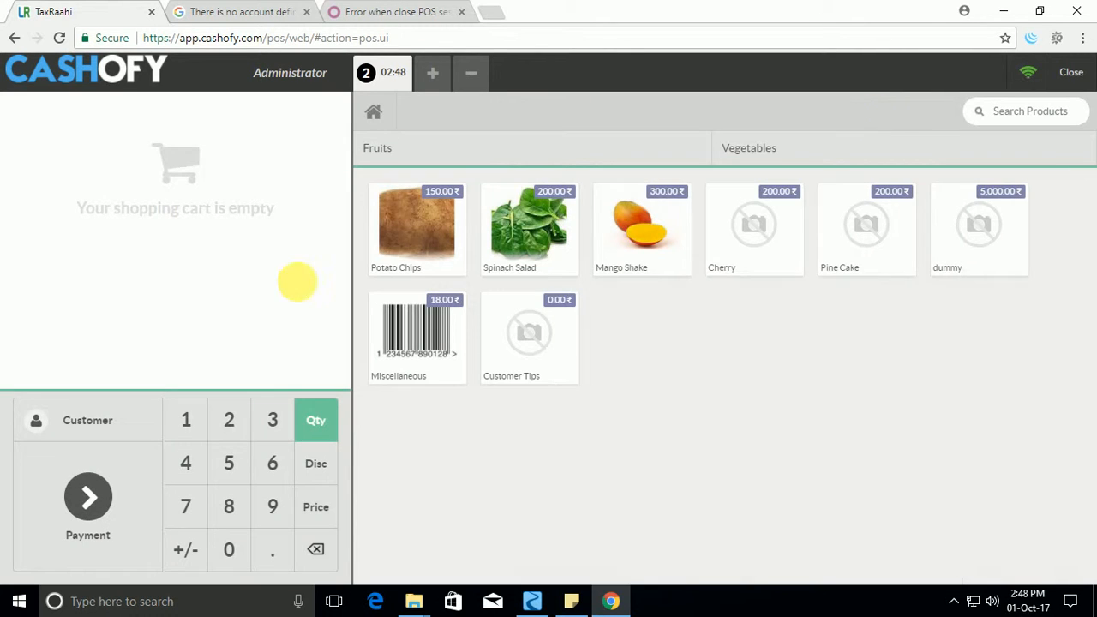
- Exit the selling screen and bring up the Store 1 session for closing
click(1069, 78)
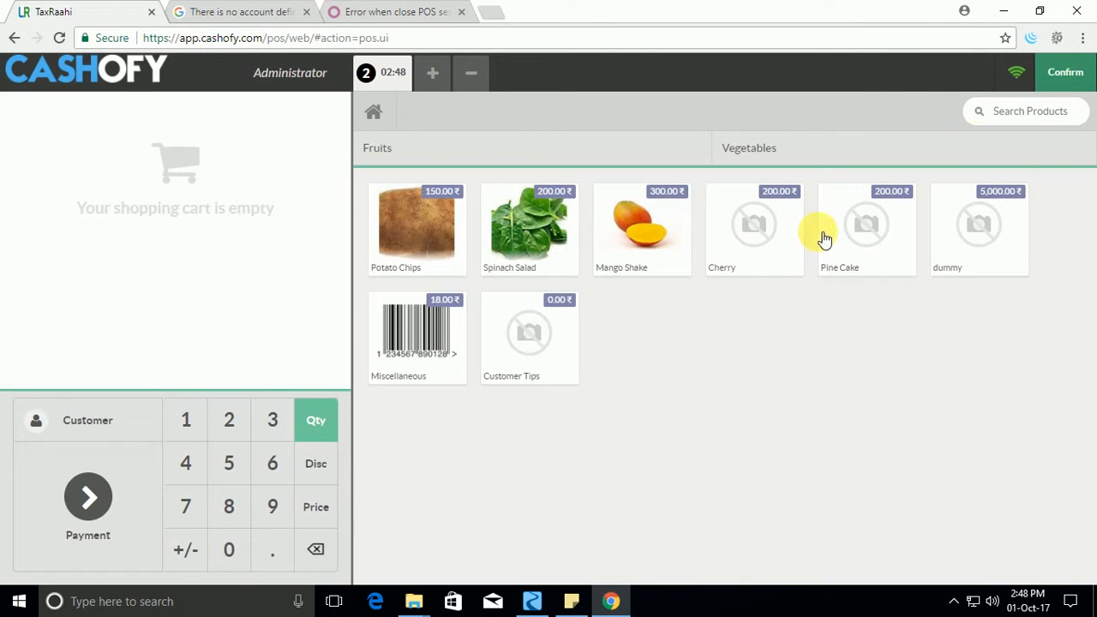
click(1071, 78)
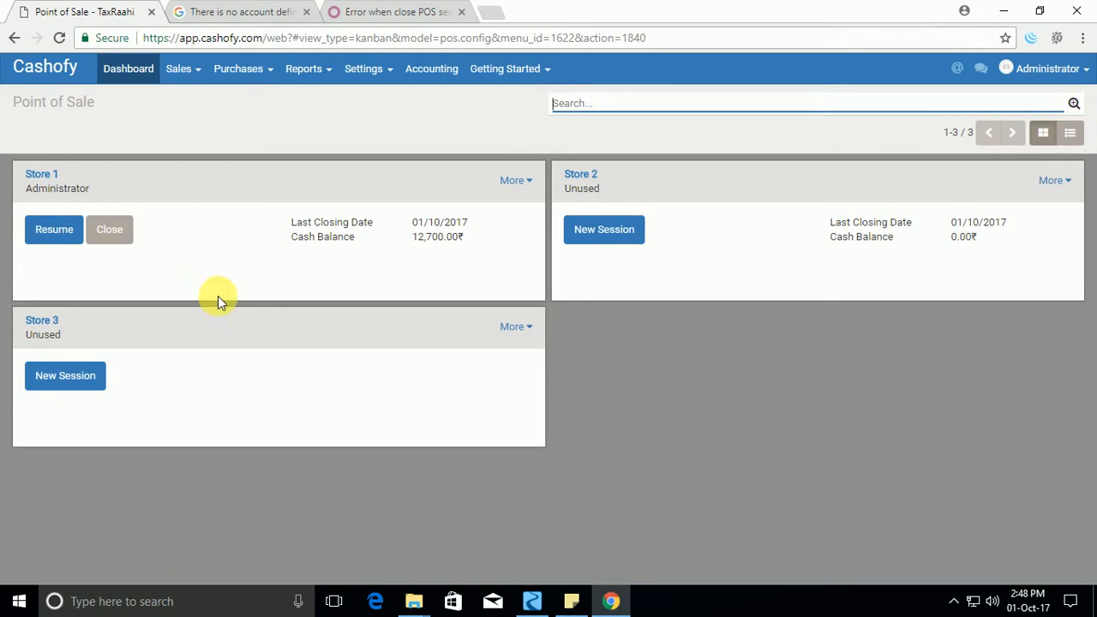
click(110, 238)
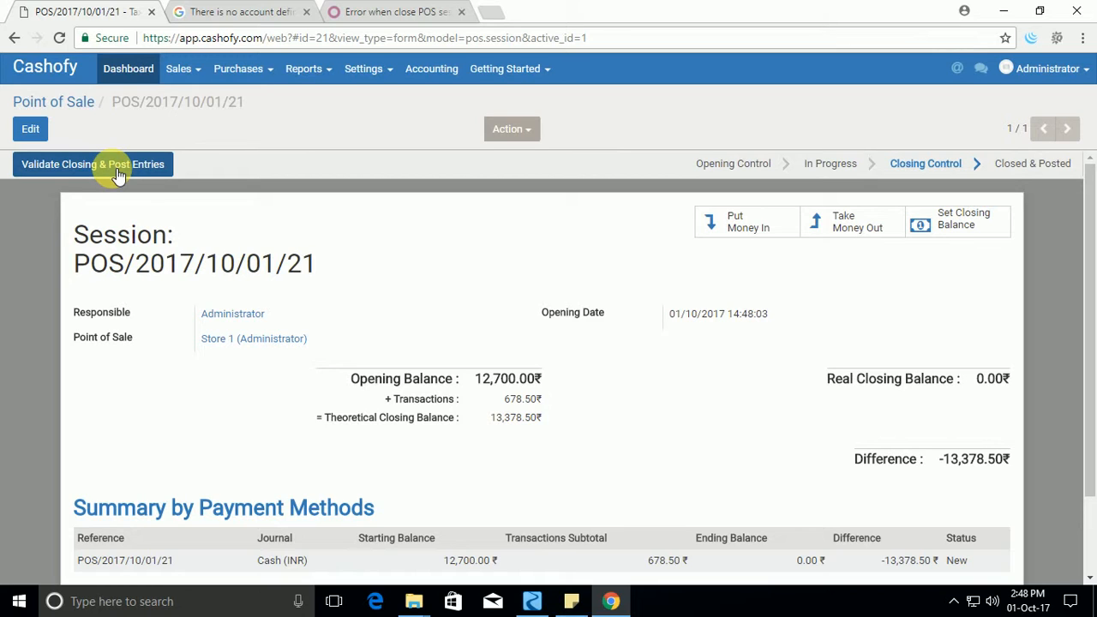
- Set the session's closing balance to 13378 coins of value 1.00, then validate the closing and post the entries
click(945, 227)
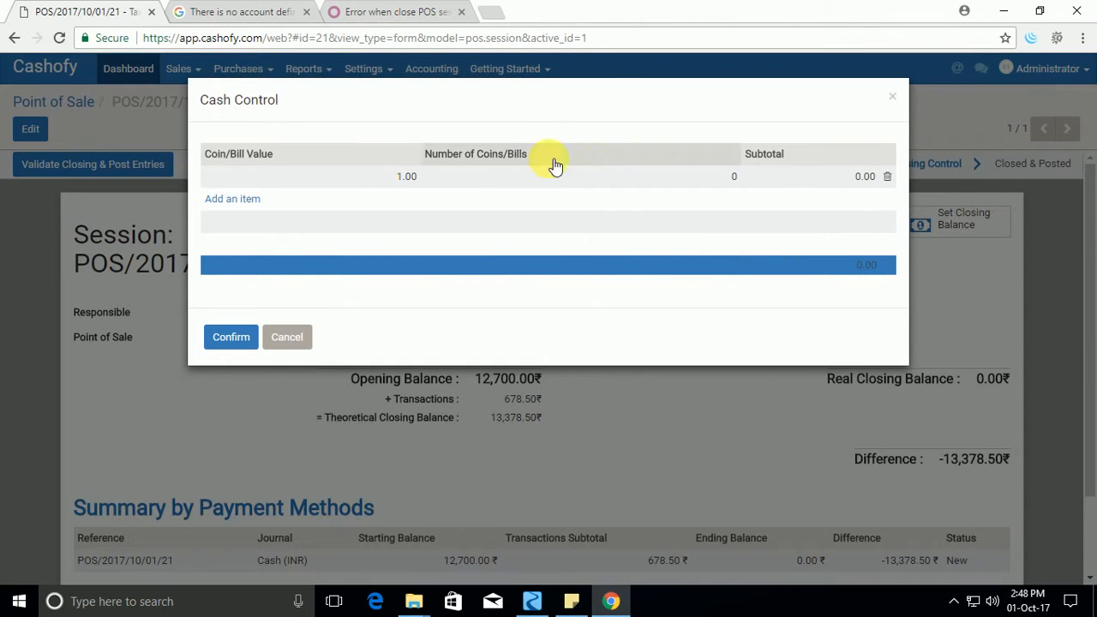
click(647, 183)
text(1)
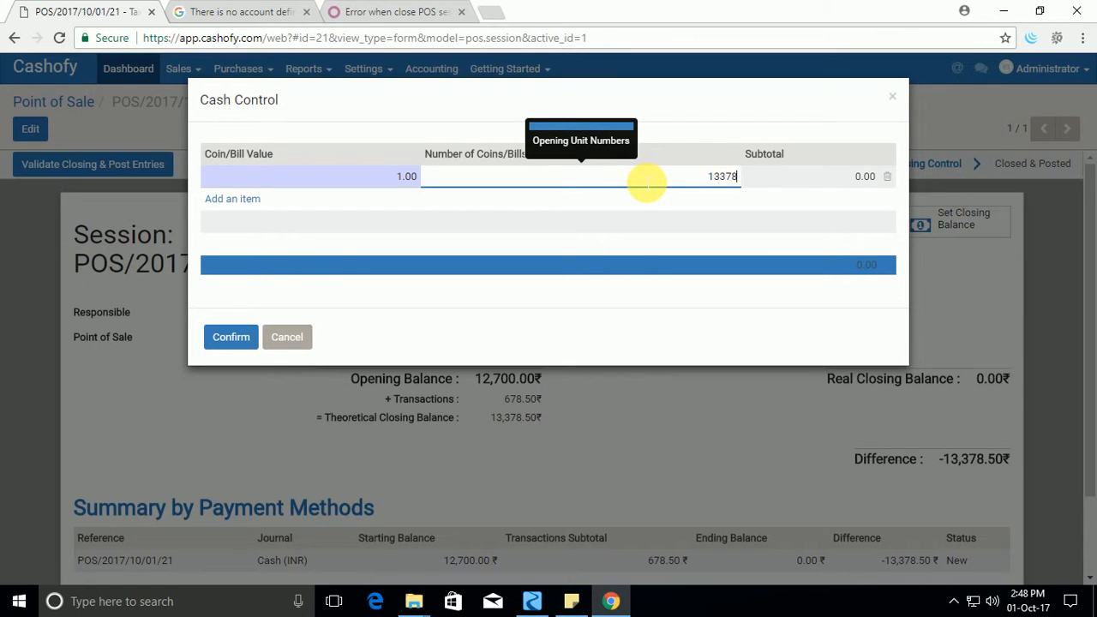
text(3378)
click(230, 339)
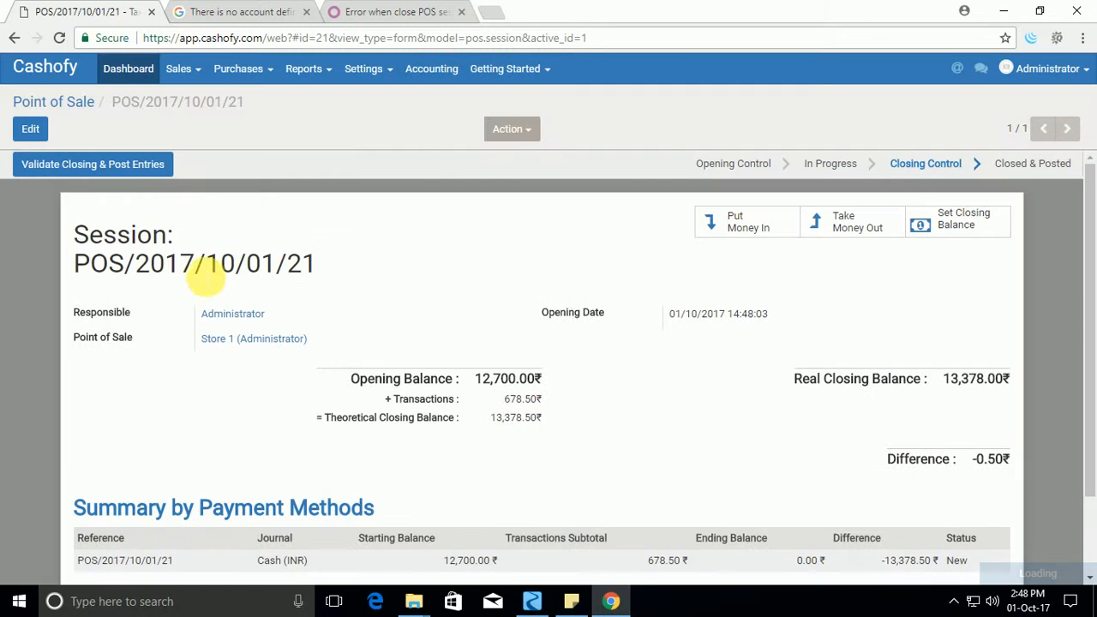
click(123, 165)
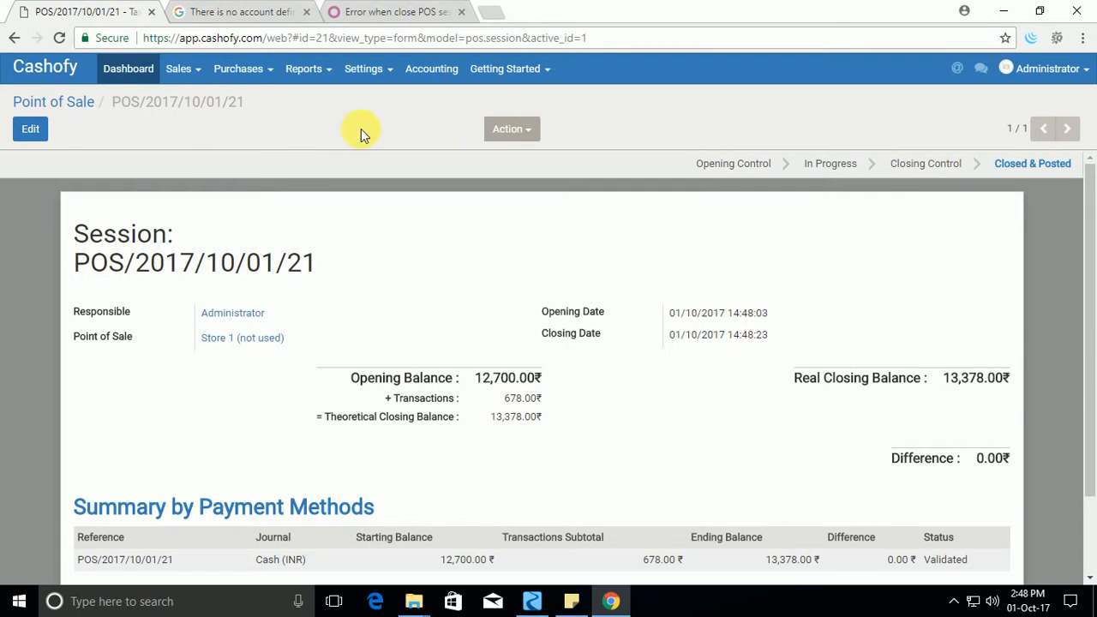
- Open the journal entries in Accounting, remove the Miscellaneous Operations filter and review the entries posted for the point-of-sale sessions
click(438, 70)
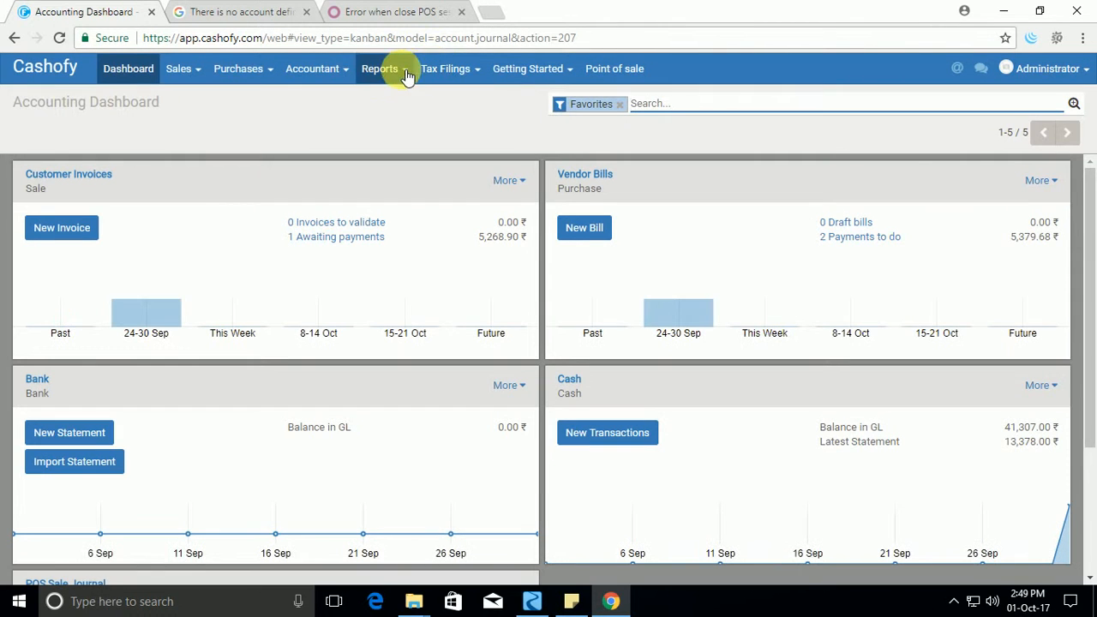
click(317, 73)
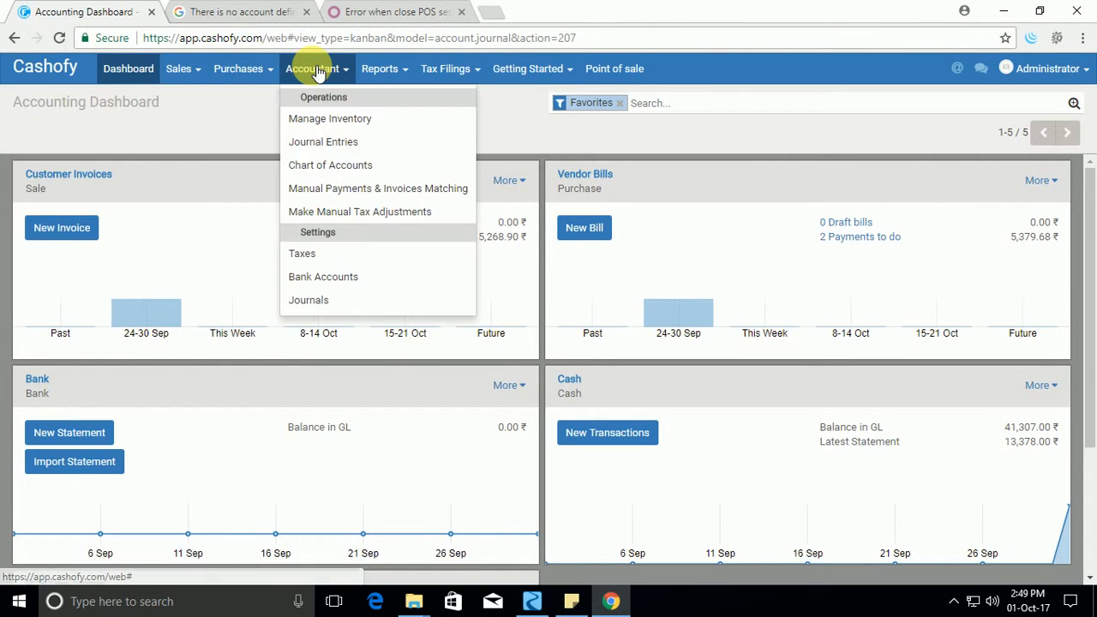
click(326, 143)
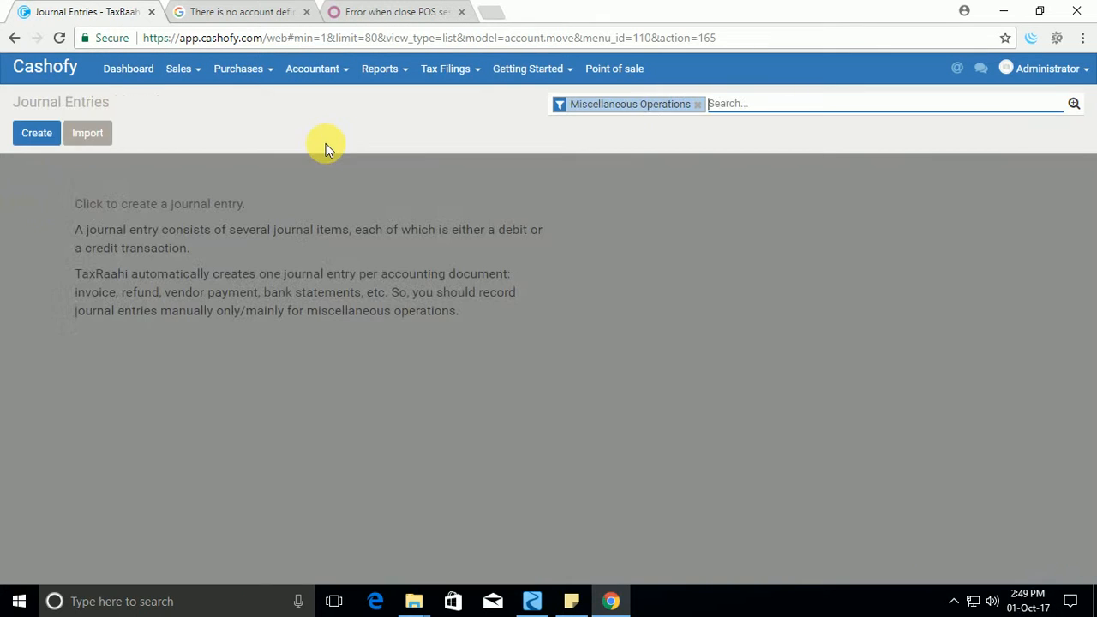
click(698, 104)
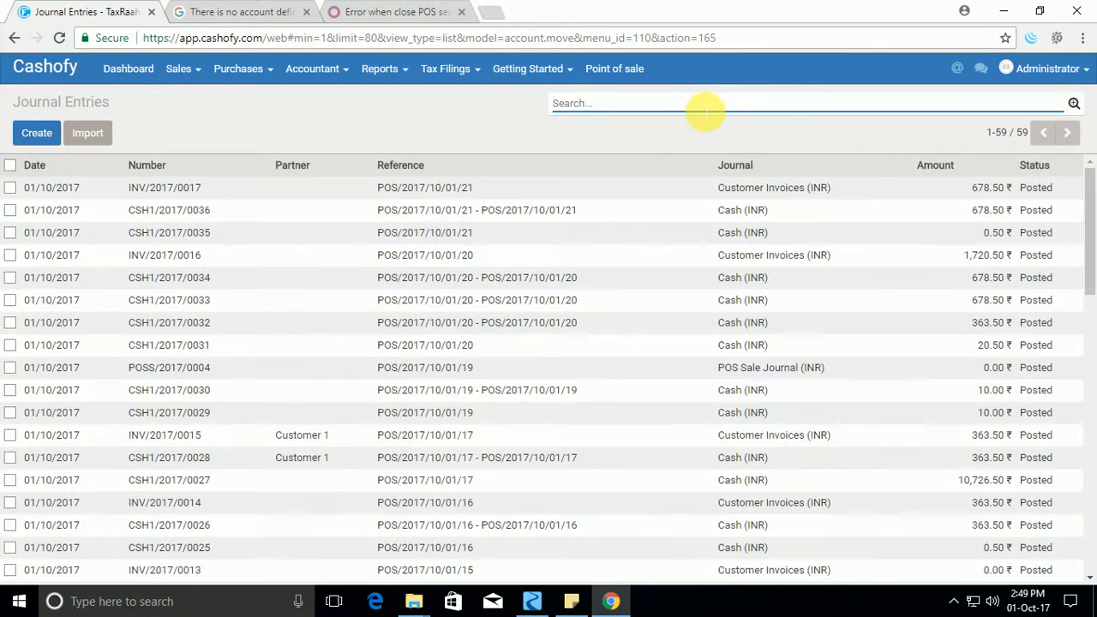
scroll(467, 319, down, 10)
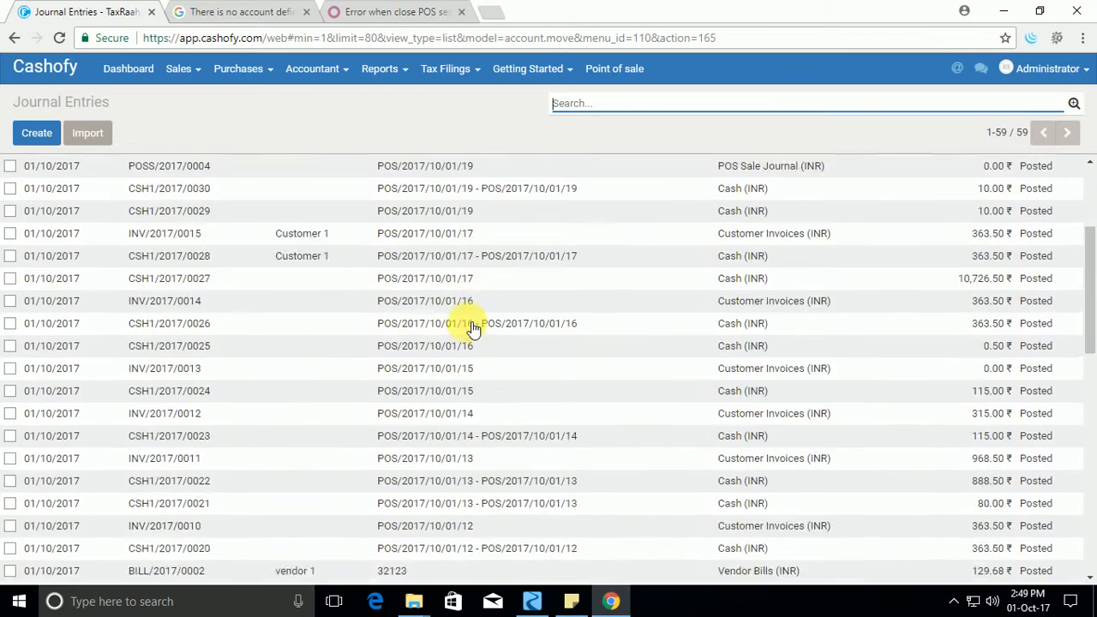
scroll(458, 483, up, 10)
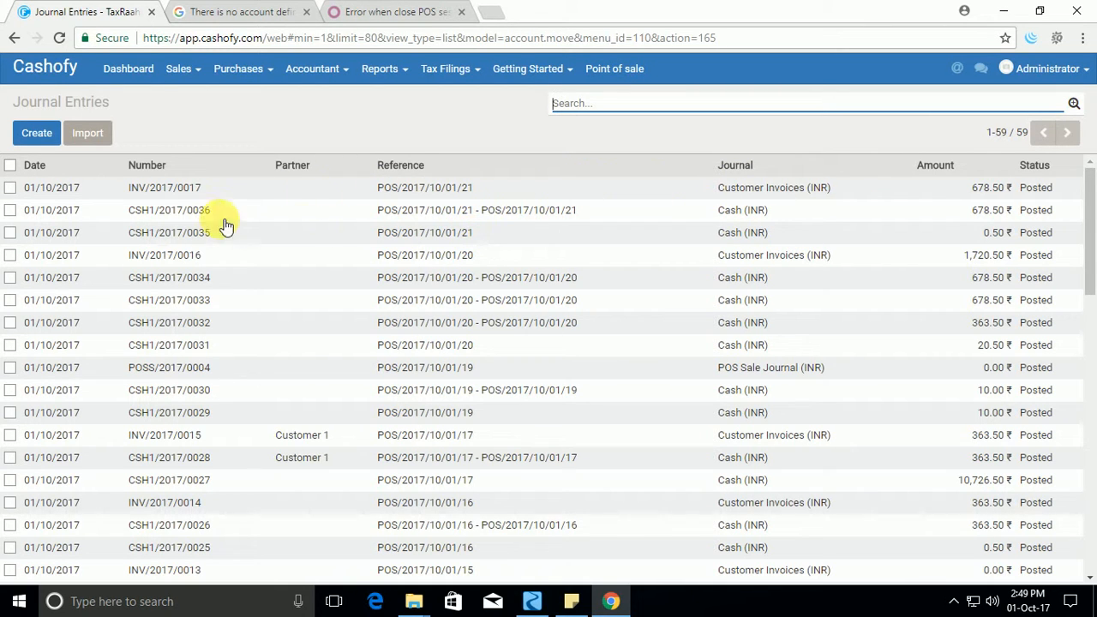
scroll(538, 245, down, 5)
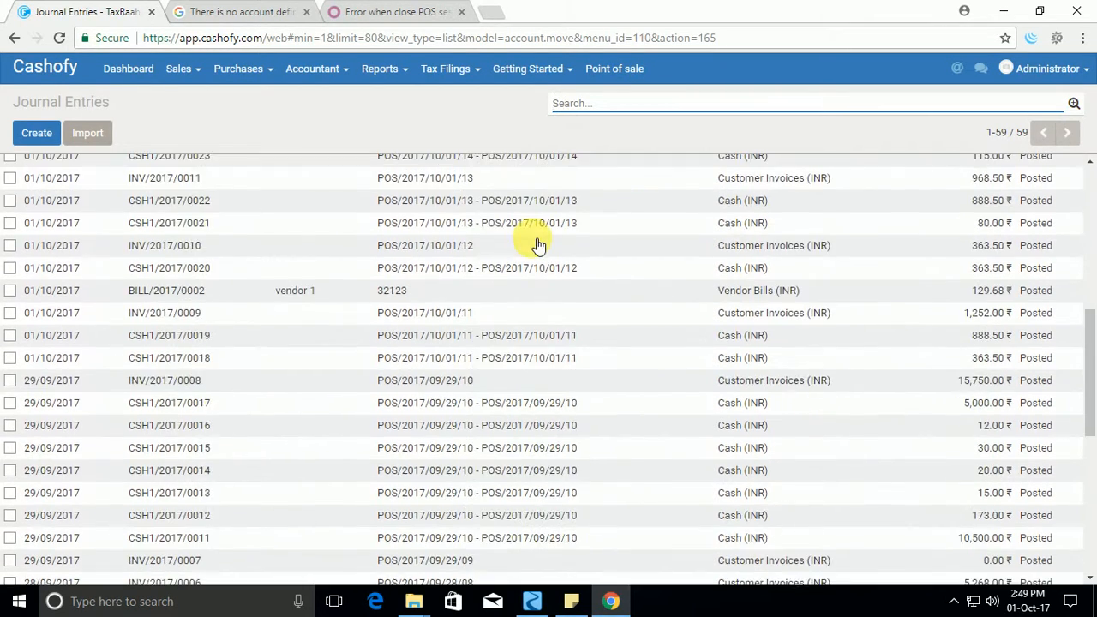
scroll(537, 245, up, 5)
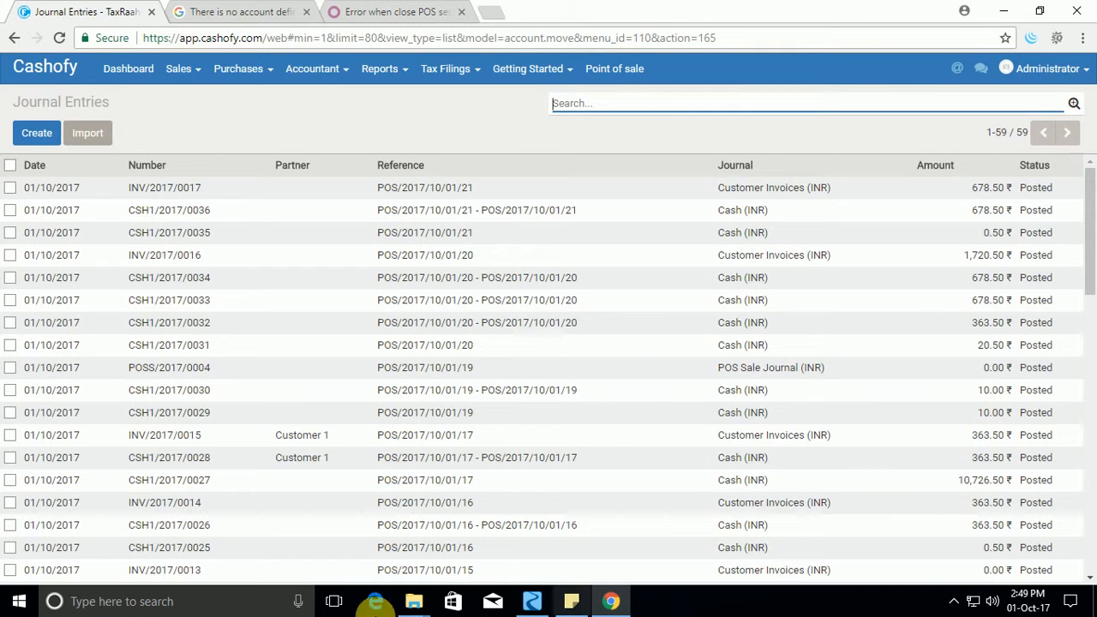
- Review the list of customer invoices with their totals and amounts due
click(192, 79)
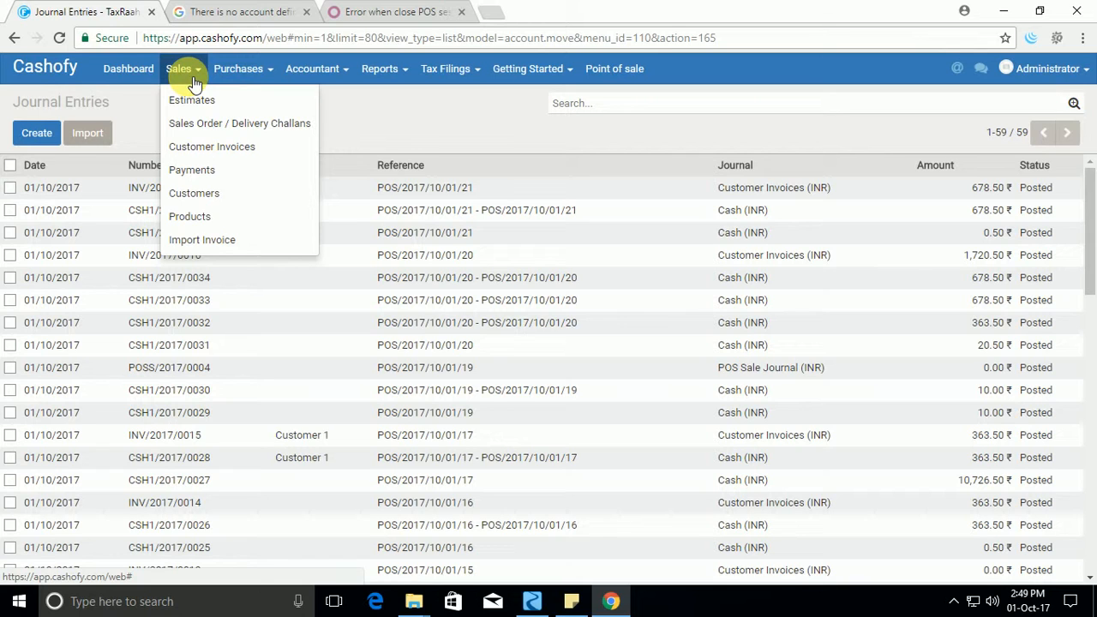
click(224, 150)
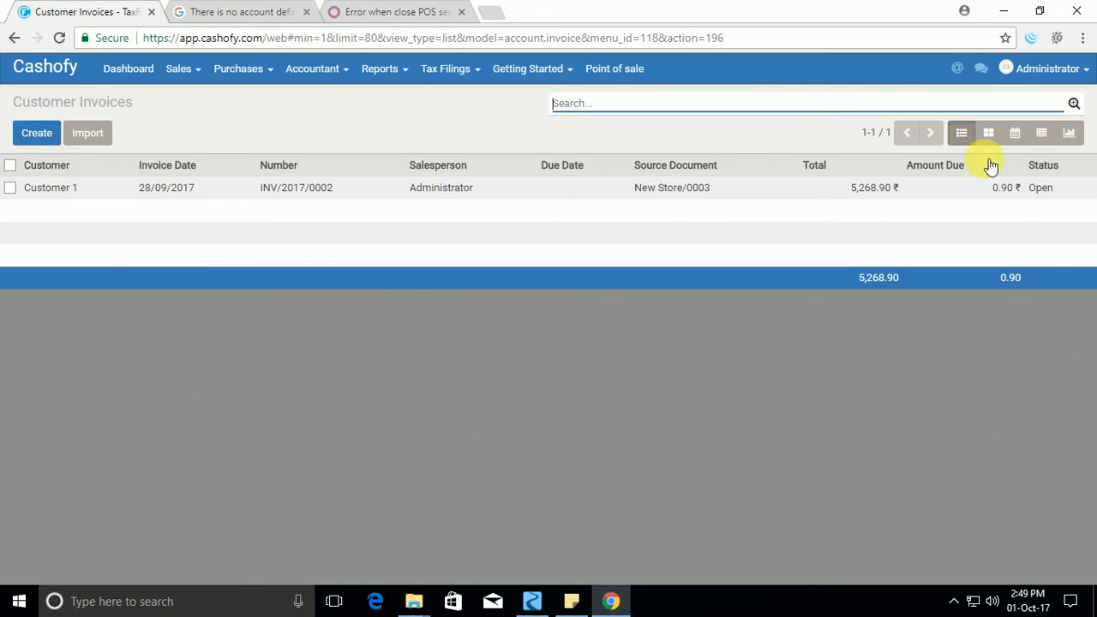
- Draft a new sales order for Customer 2 with a Mango Shake order line
click(189, 75)
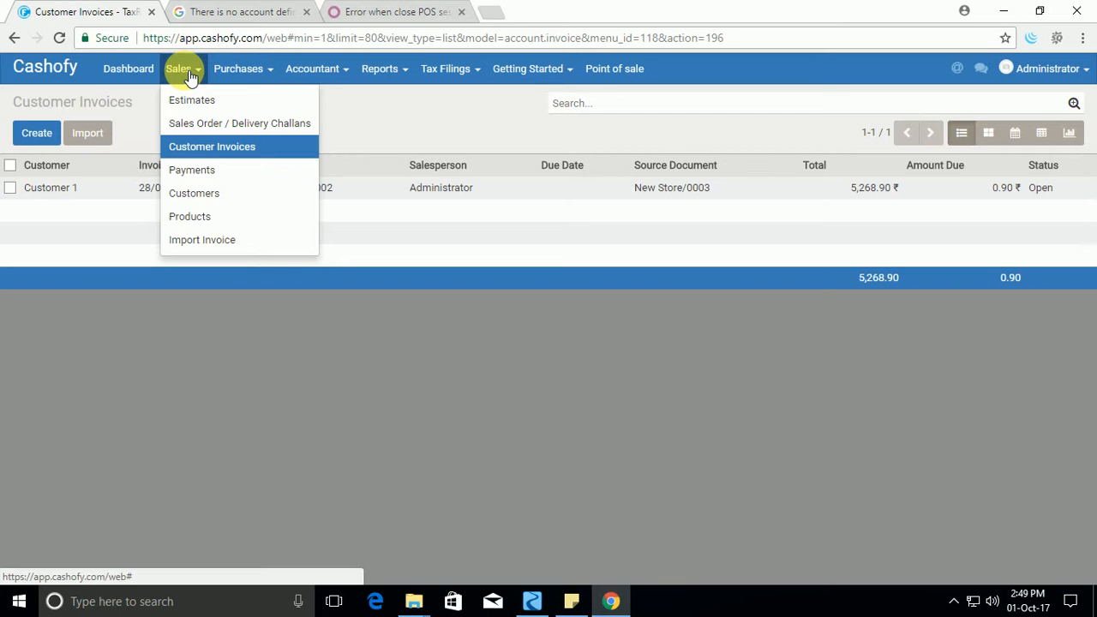
click(193, 123)
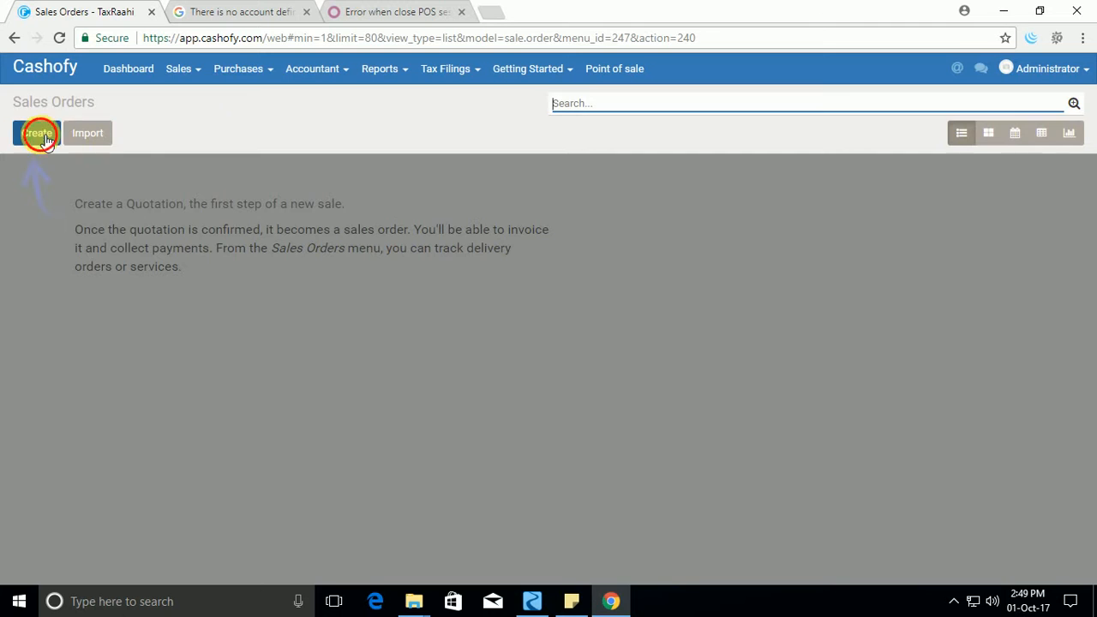
click(45, 134)
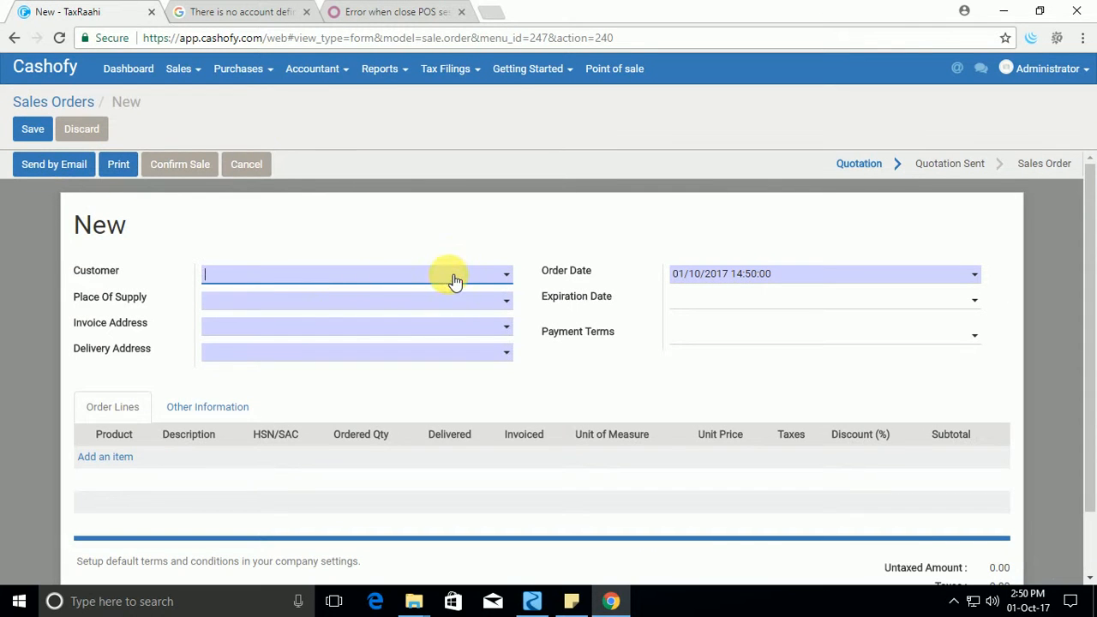
click(454, 281)
click(313, 337)
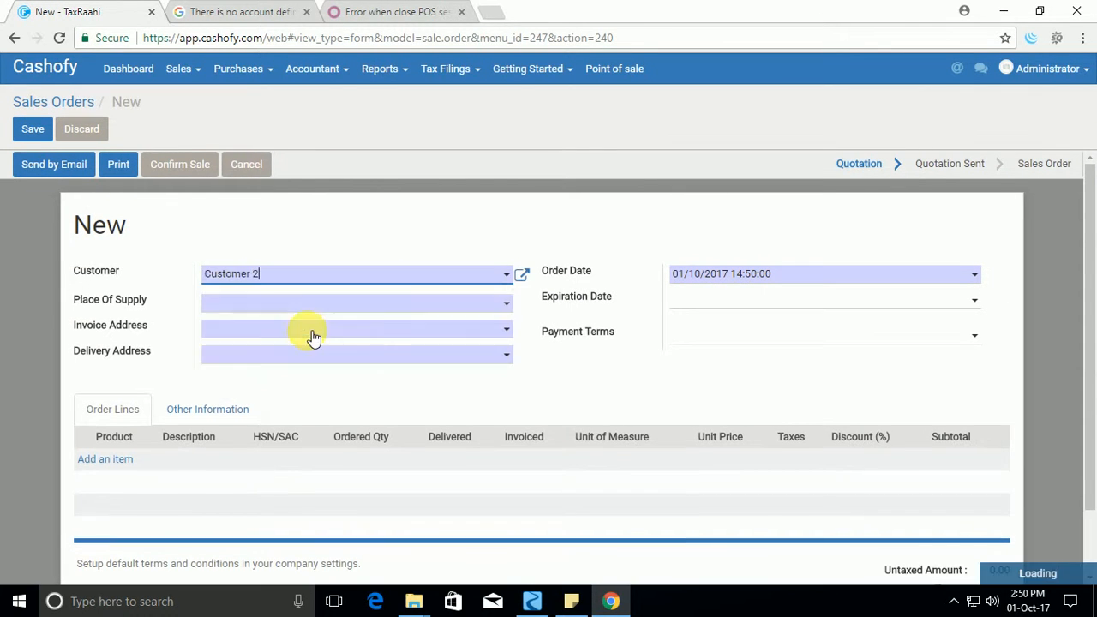
scroll(284, 385, down, 1)
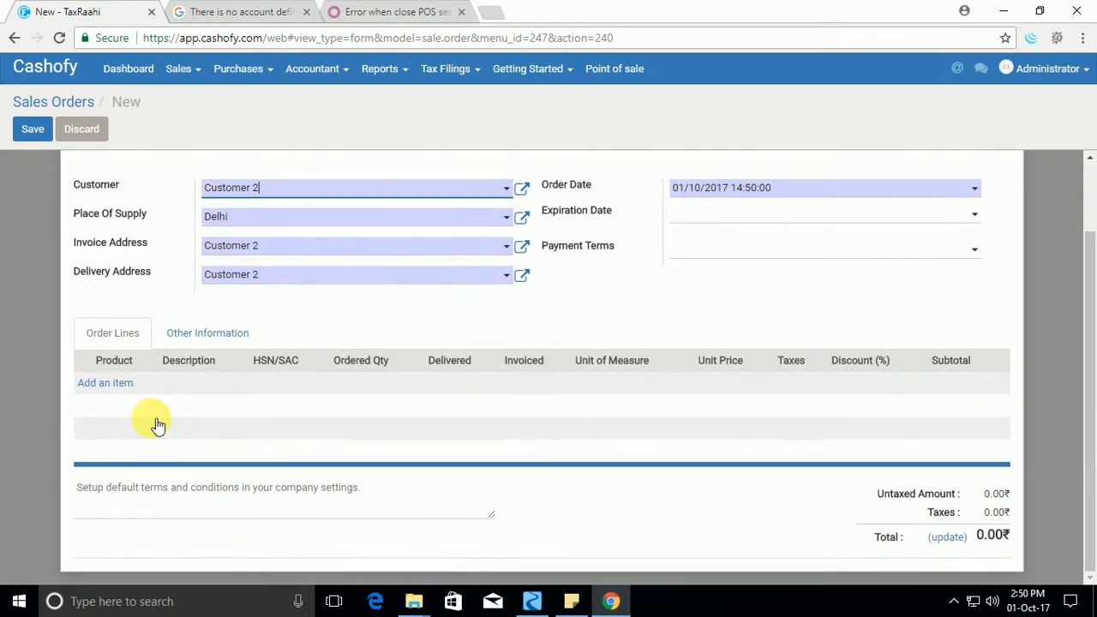
click(101, 383)
click(151, 385)
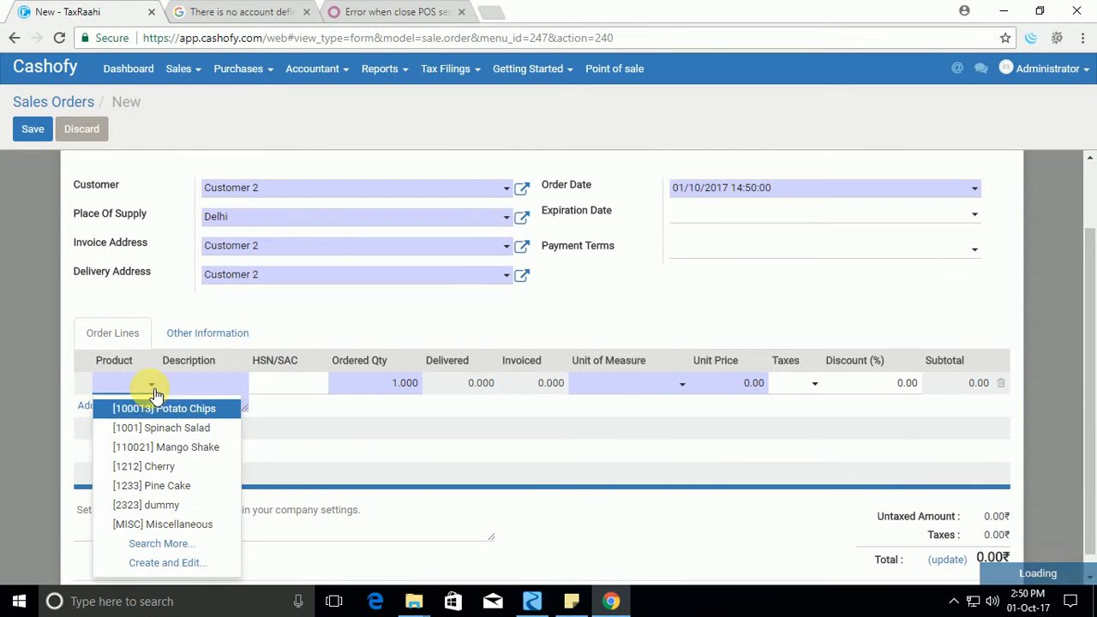
click(182, 446)
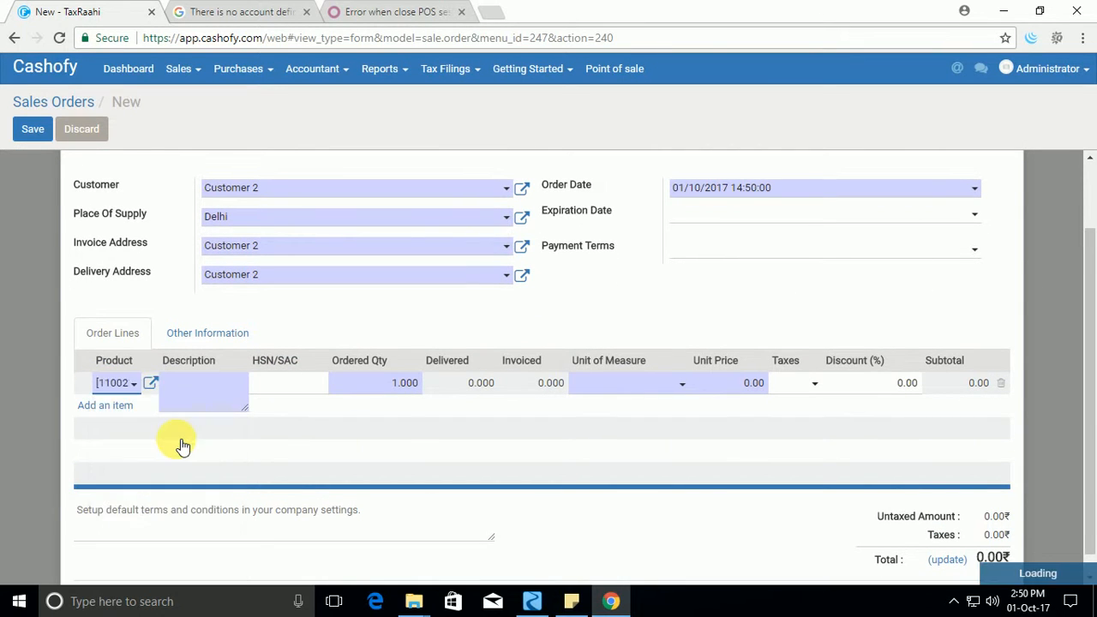
- Leave the sales order unsaved and start a purchase order for vendor 1 with Andhra Pradesh as the place of supply
click(260, 68)
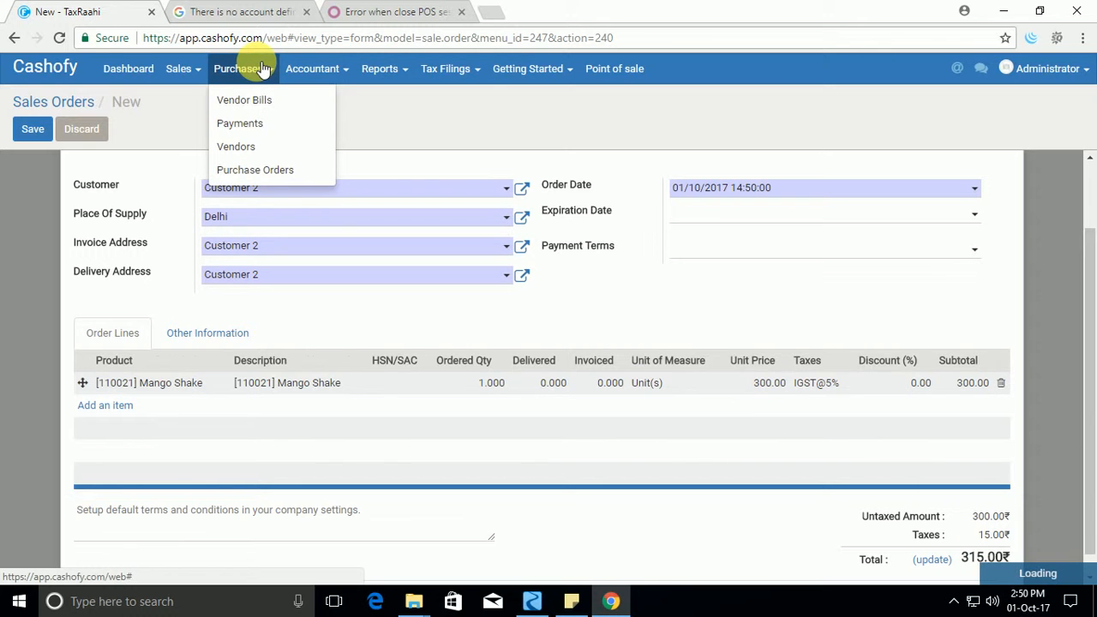
click(255, 168)
click(343, 213)
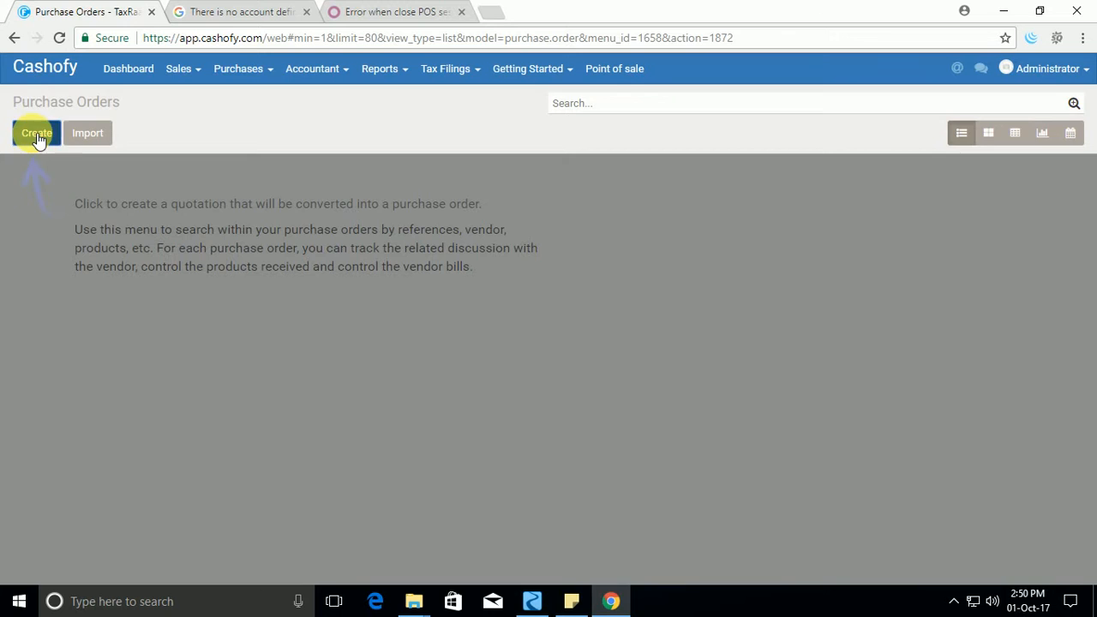
click(37, 135)
click(417, 296)
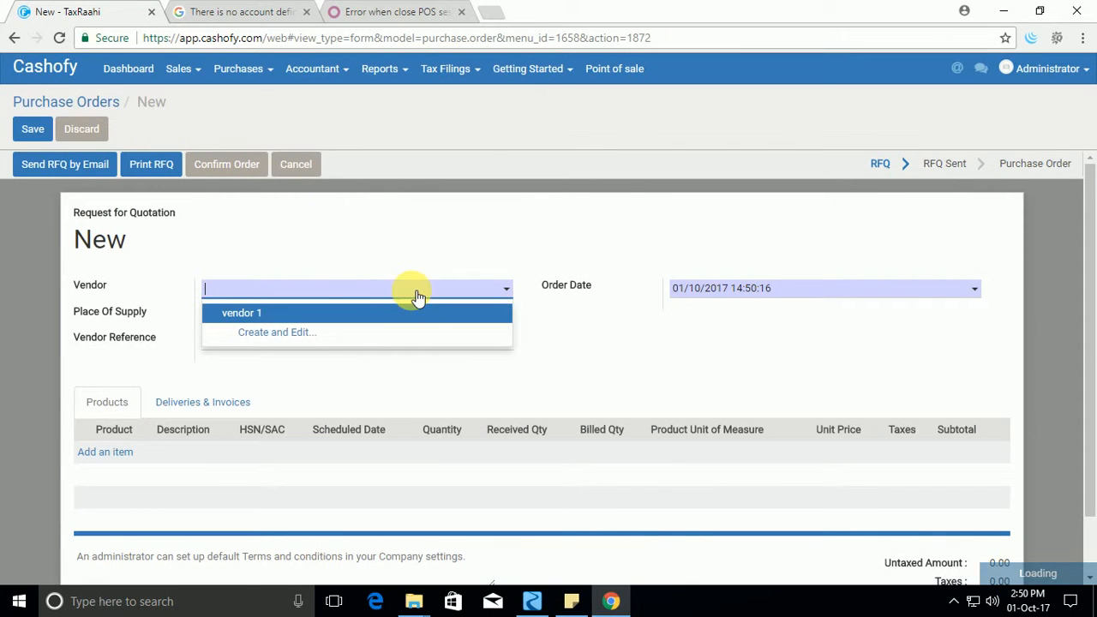
click(326, 313)
click(345, 316)
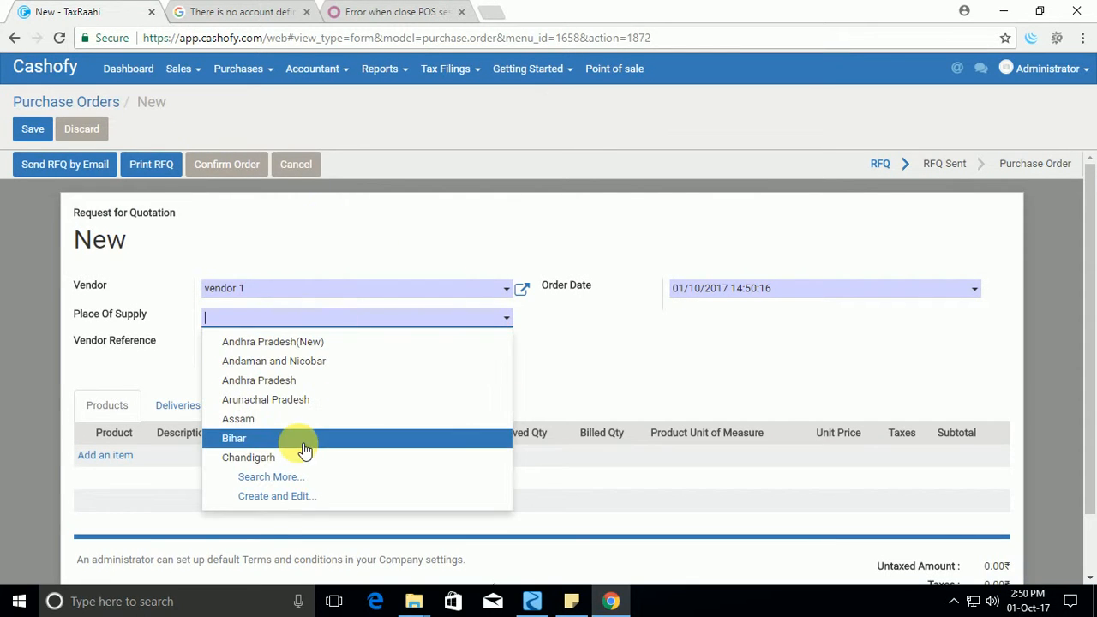
click(299, 387)
- Add a Cherry line to the purchase order with quantity 1000 and unit price 100.00
click(116, 455)
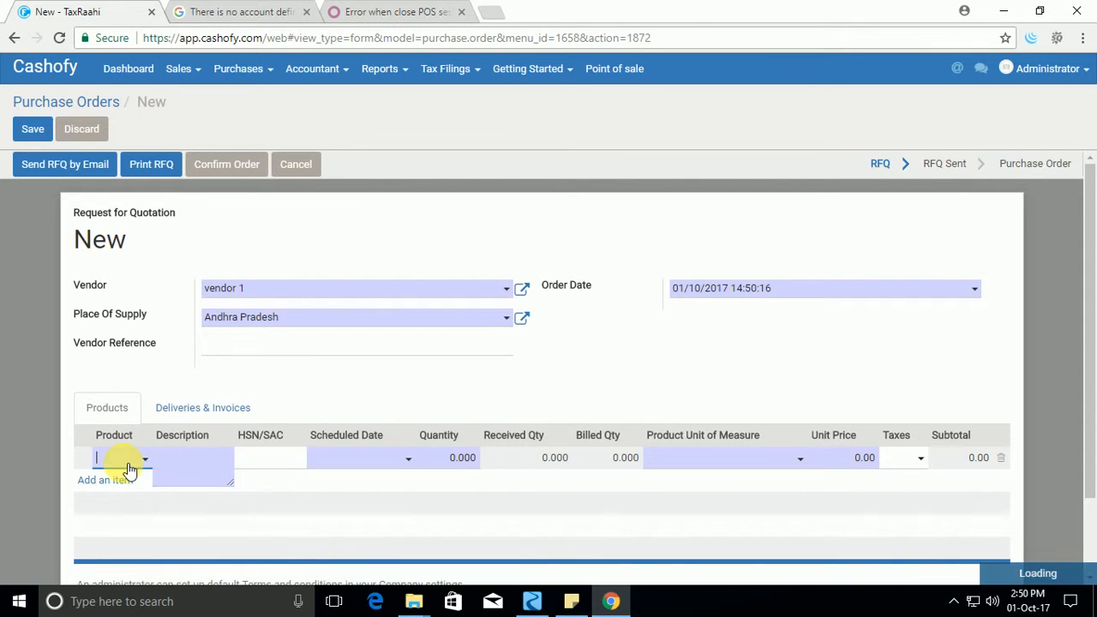
click(179, 337)
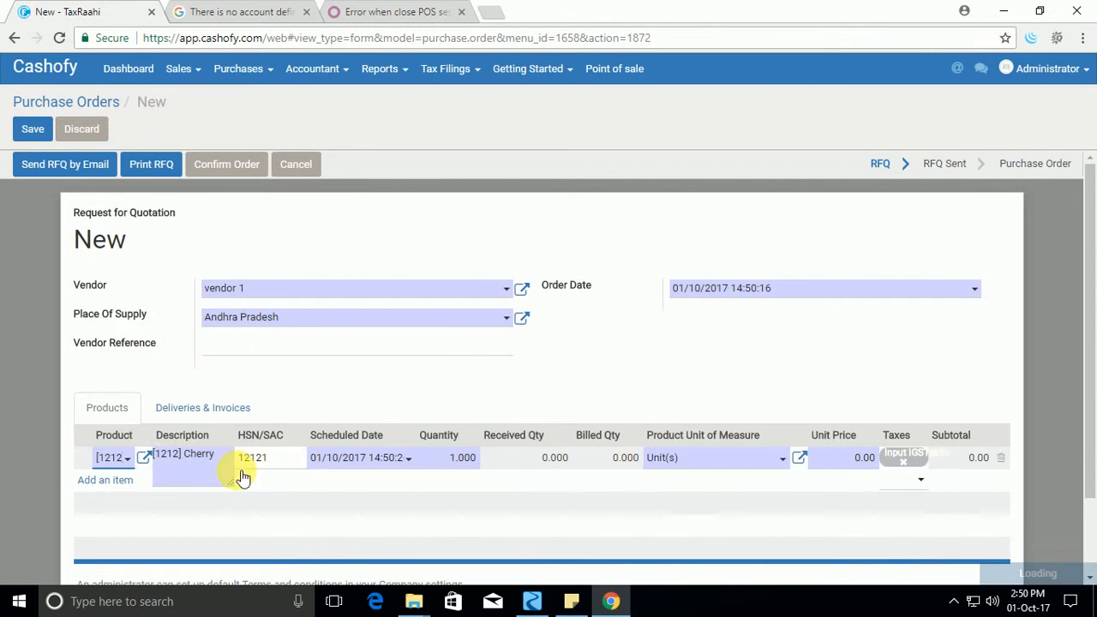
click(446, 462)
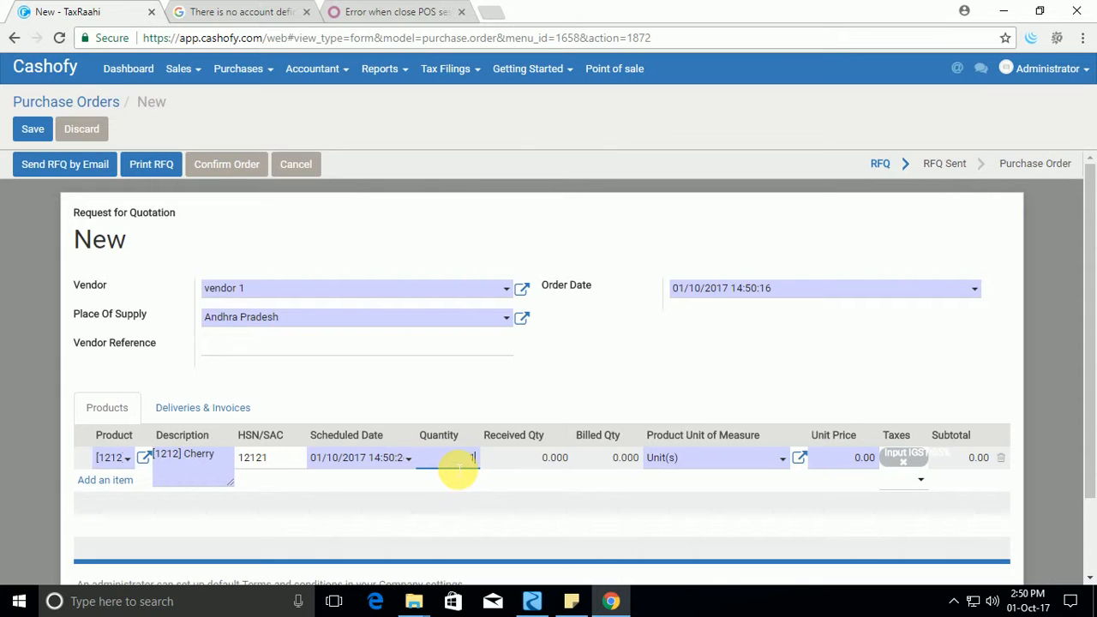
text(1000)
key(Tab)
key(Tab)
key(Tab)
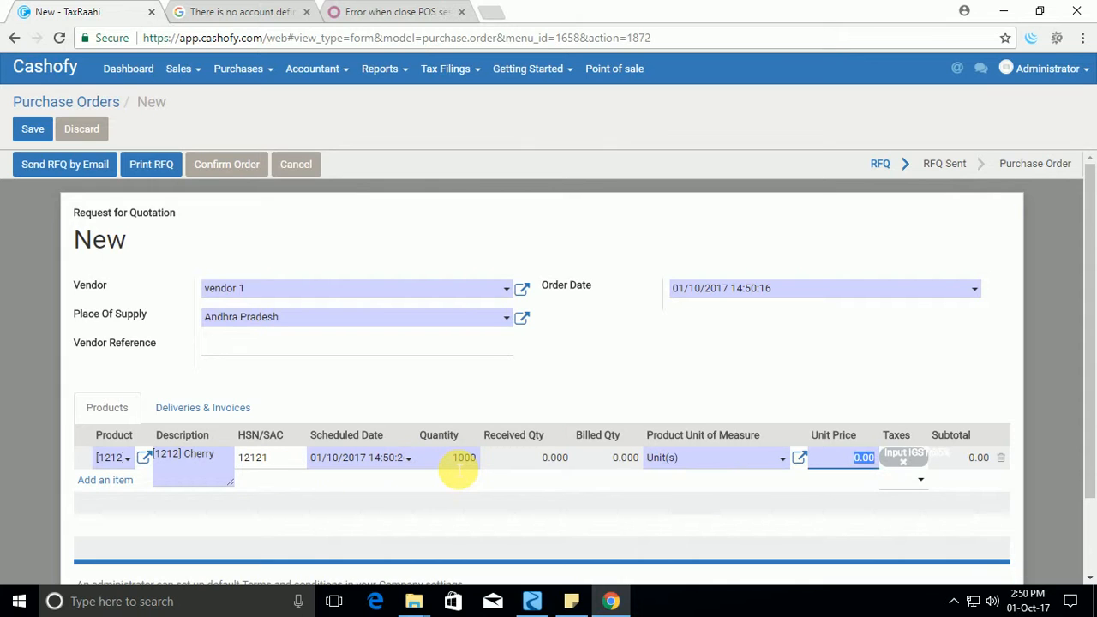
click(864, 457)
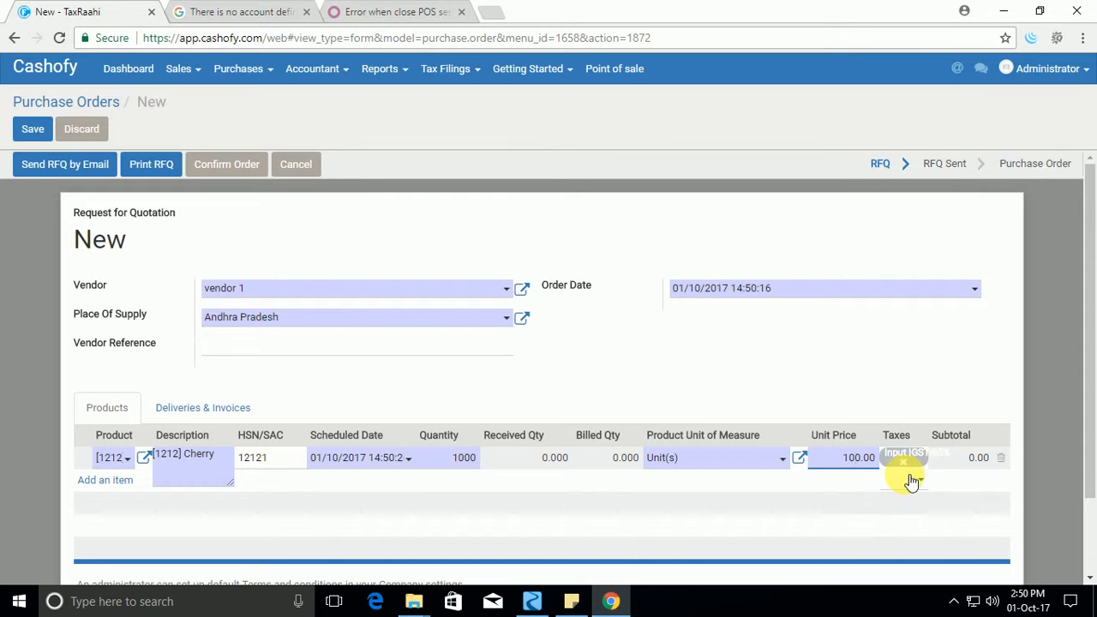
- Save the request for quotation for vendor 1 and confirm it as a purchase order
scroll(153, 290, down, 1)
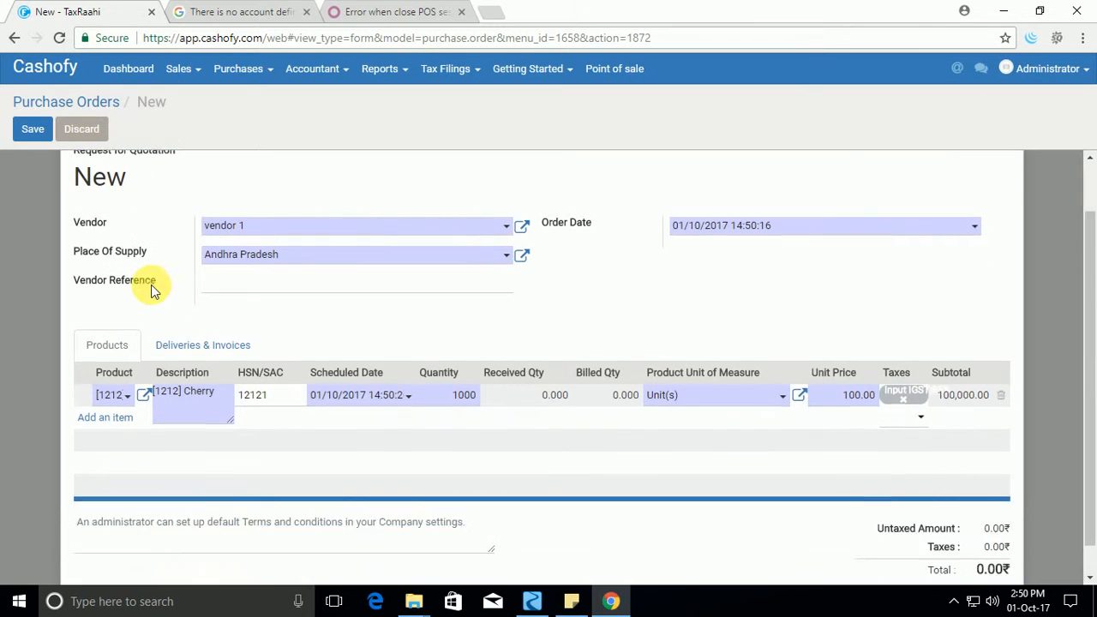
scroll(220, 367, up, 1)
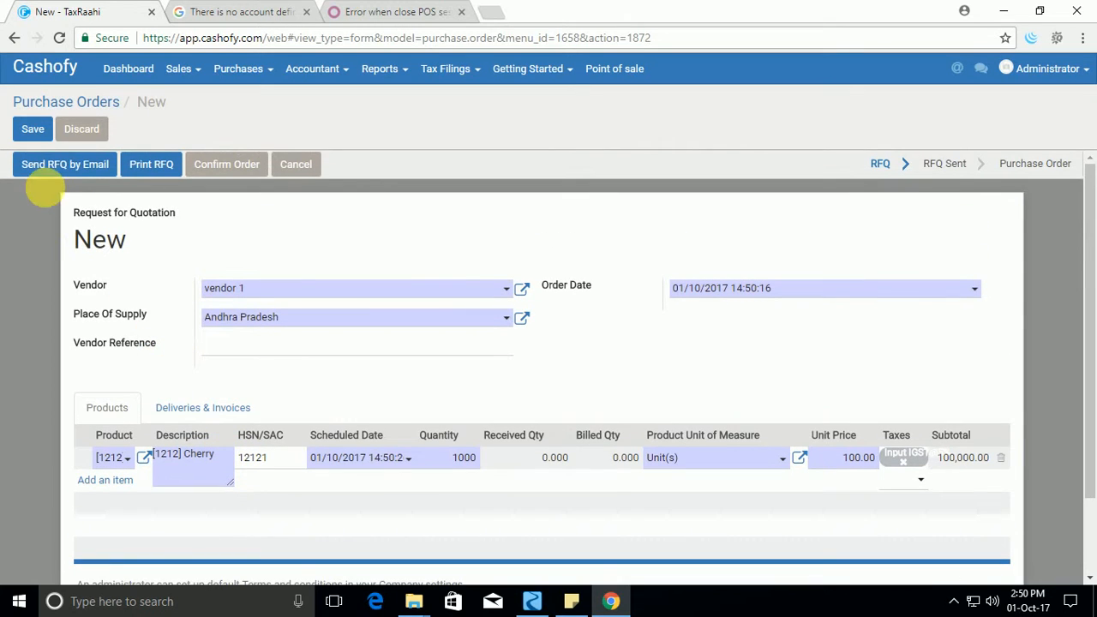
click(35, 128)
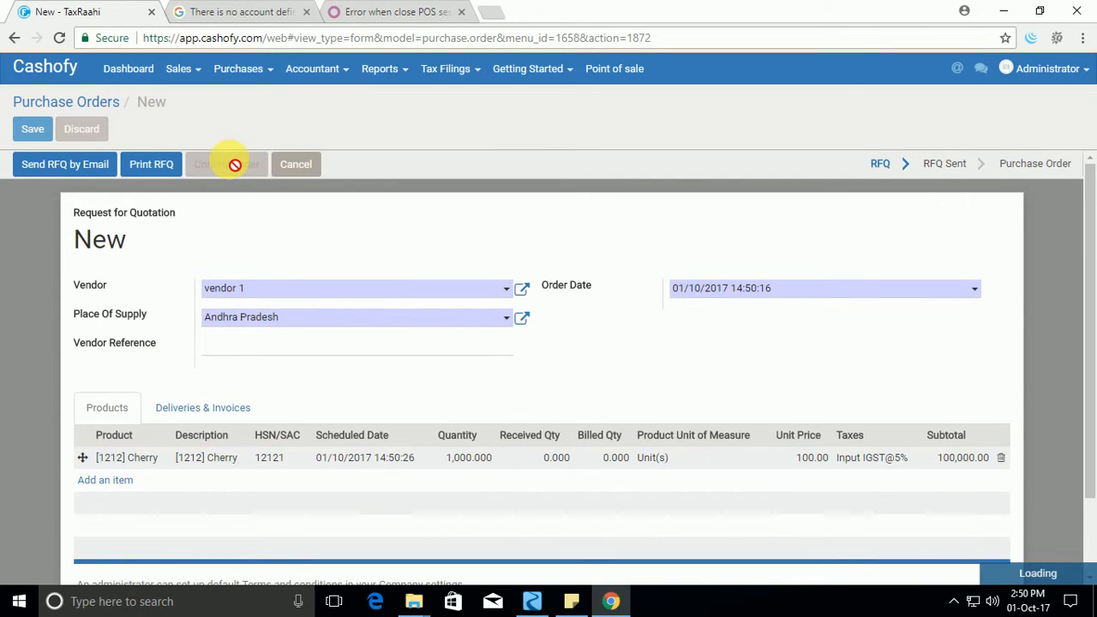
click(228, 168)
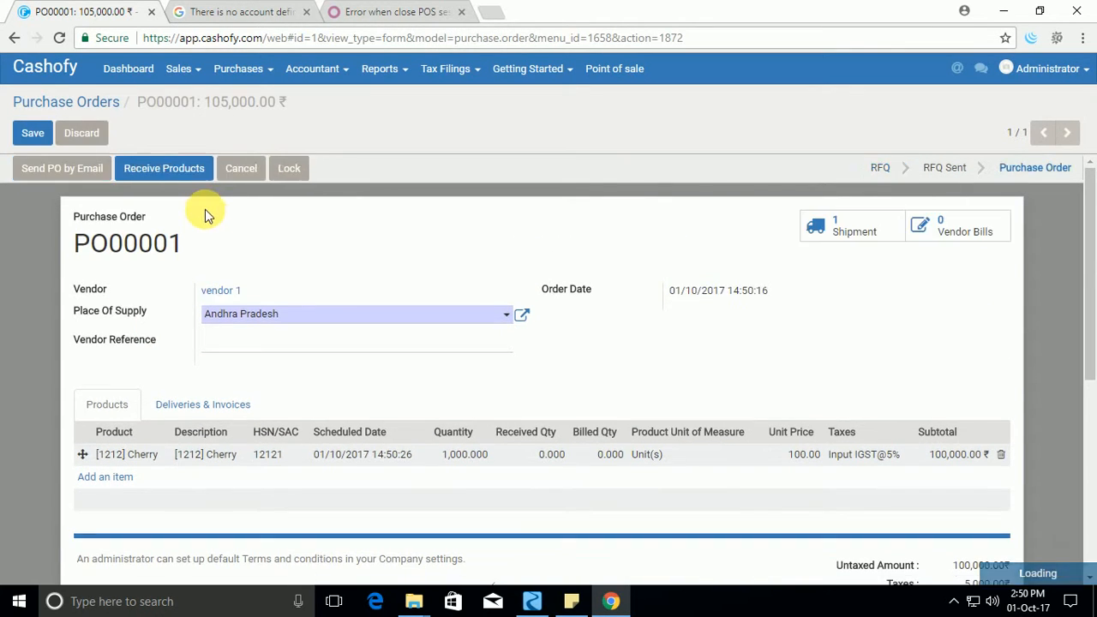
- Receive the ordered products by setting the done quantity of Cherry to 1000 and validating the shipment
click(164, 171)
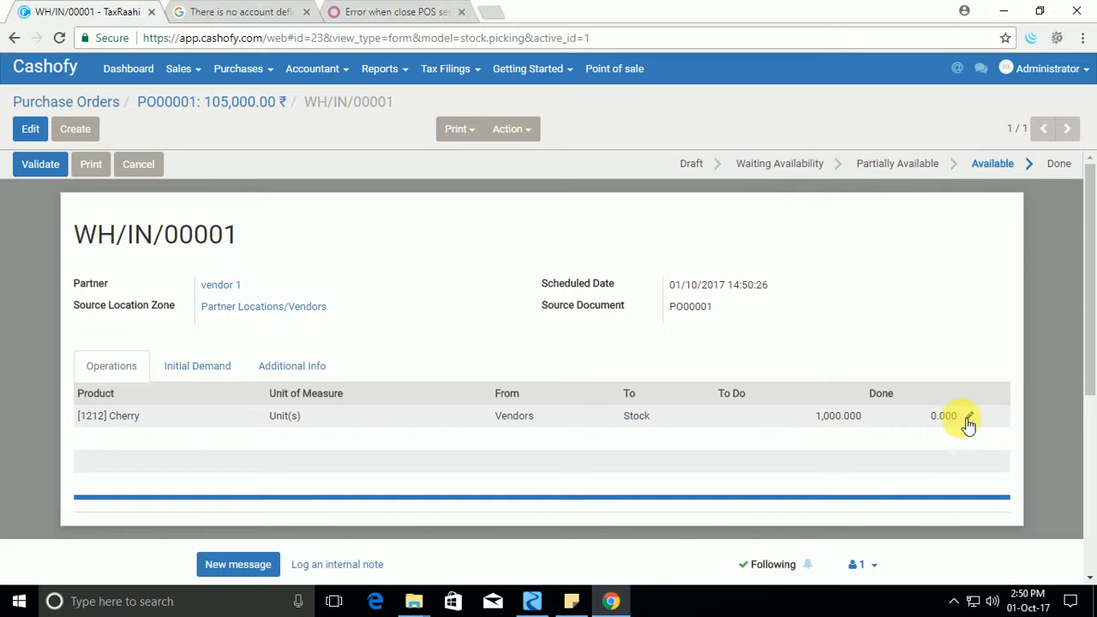
click(968, 415)
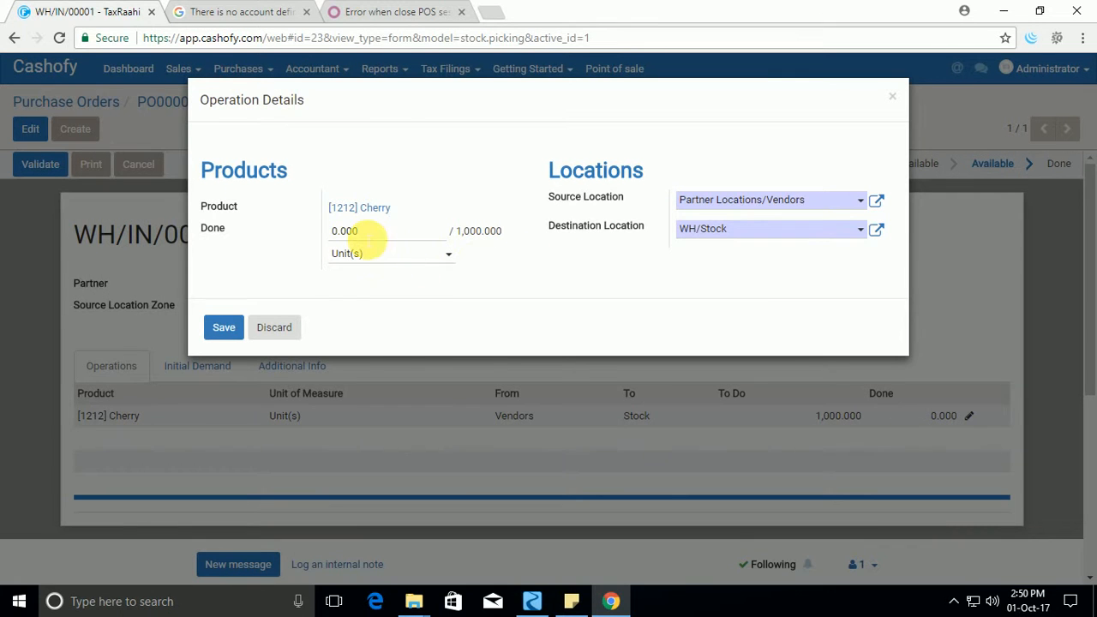
double_click(369, 231)
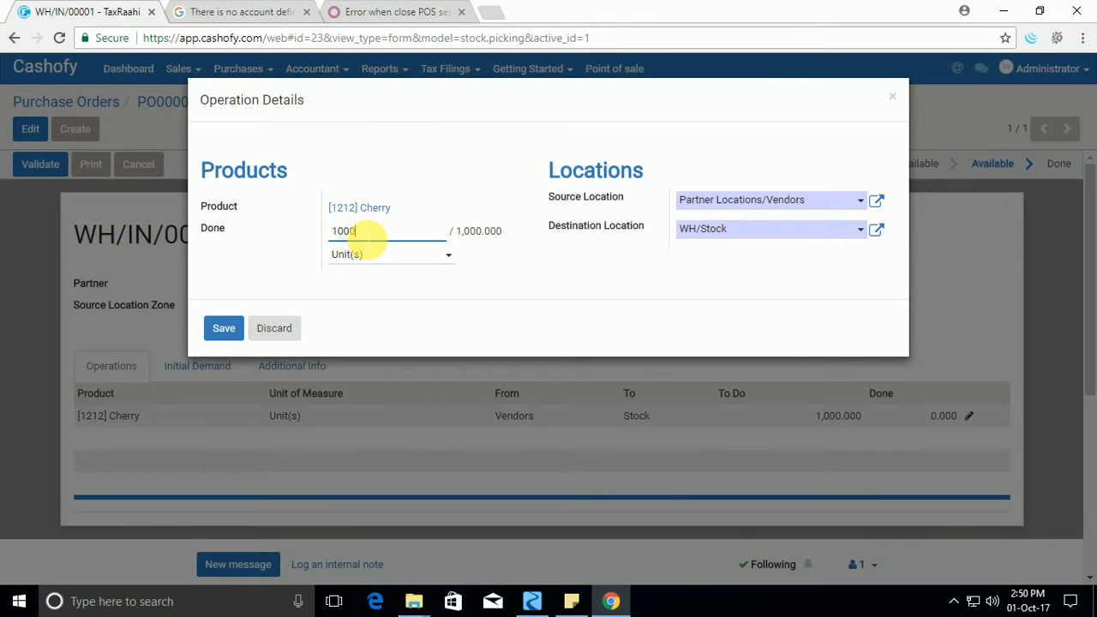
click(225, 330)
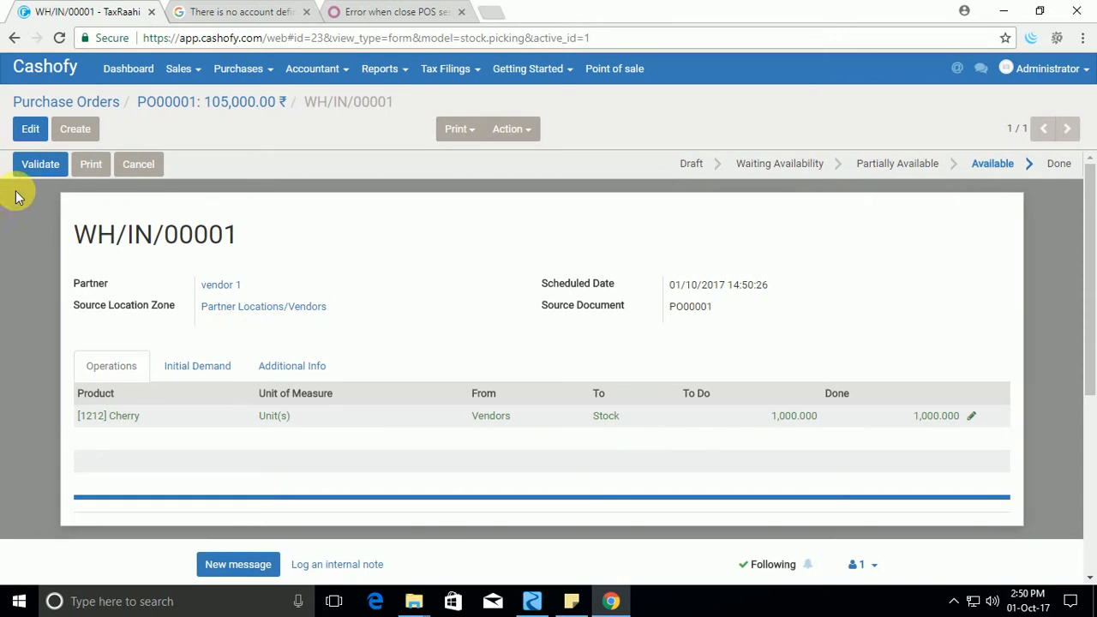
click(34, 164)
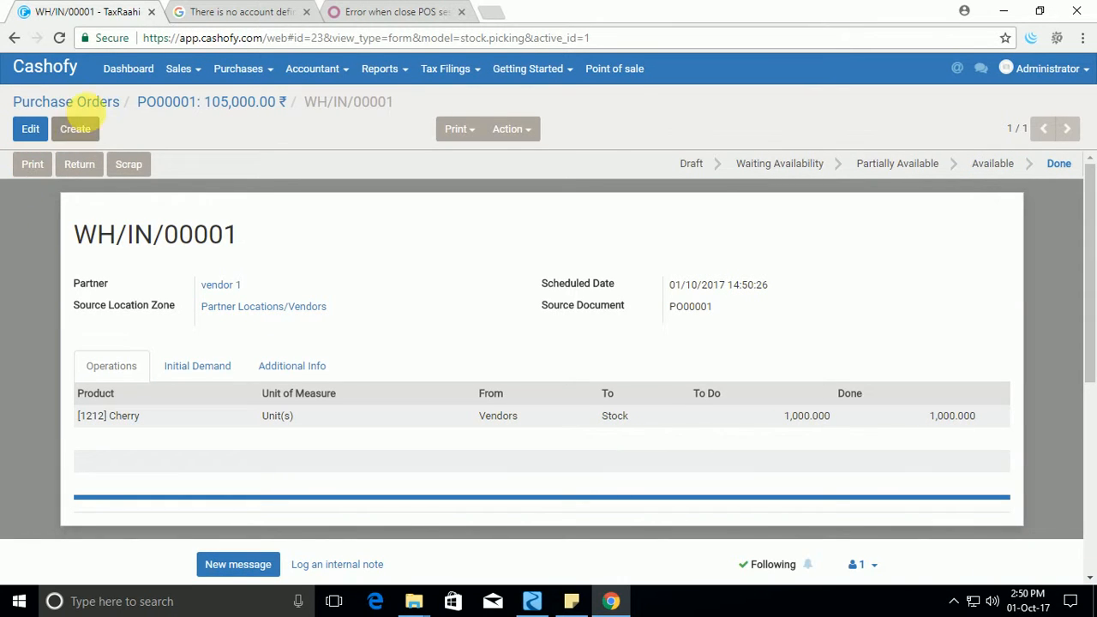
- Return to the purchase orders list, and open the product catalogue to check the on-hand quantity of Cherry
click(83, 108)
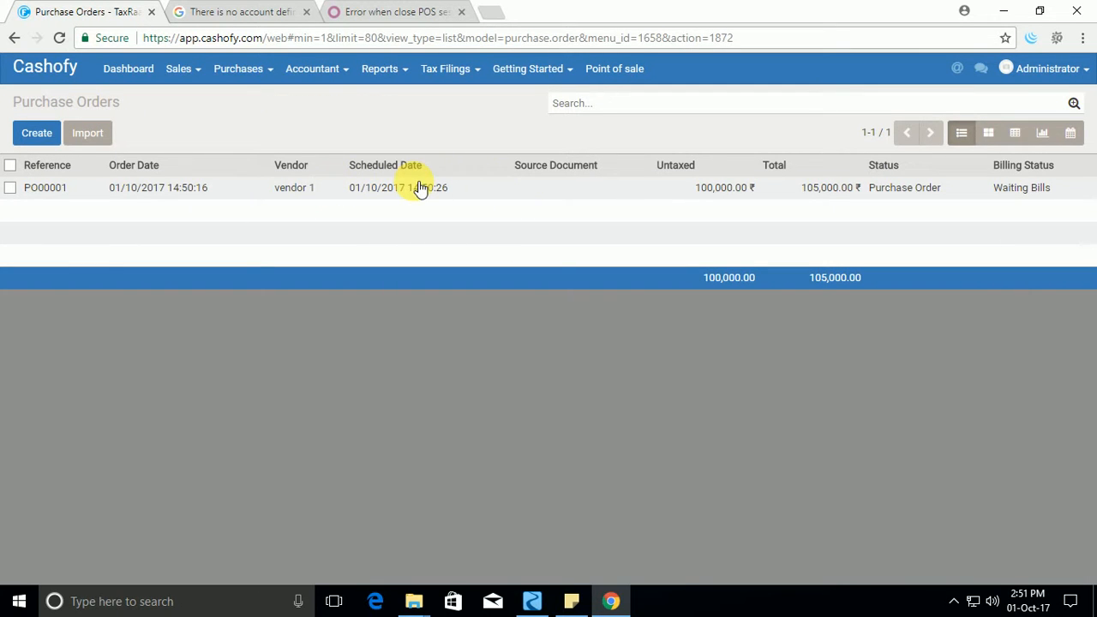
click(239, 75)
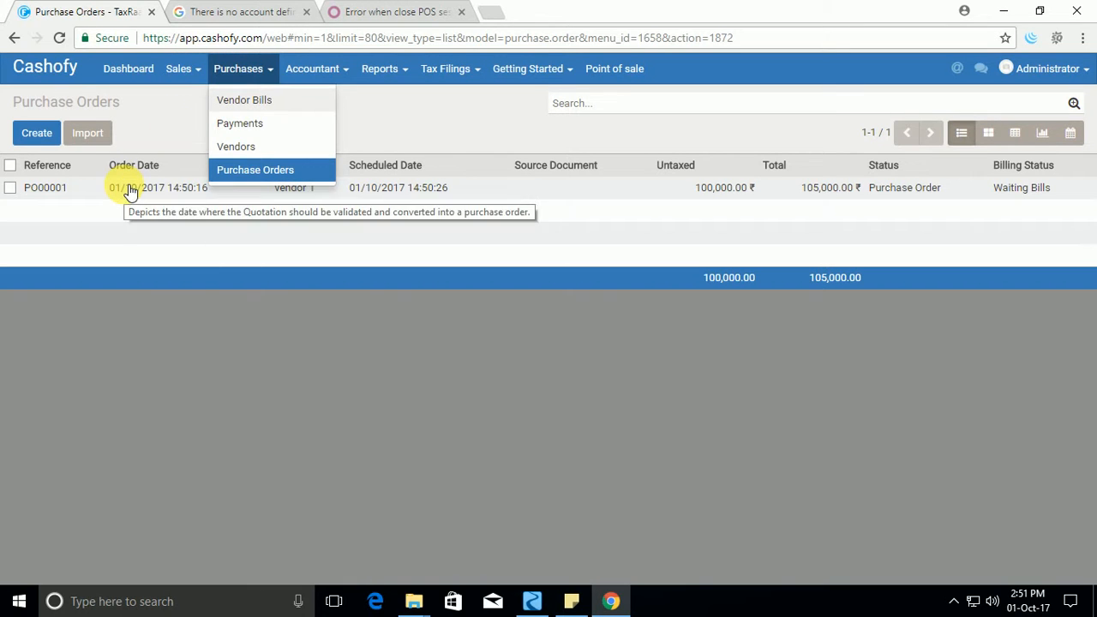
click(176, 69)
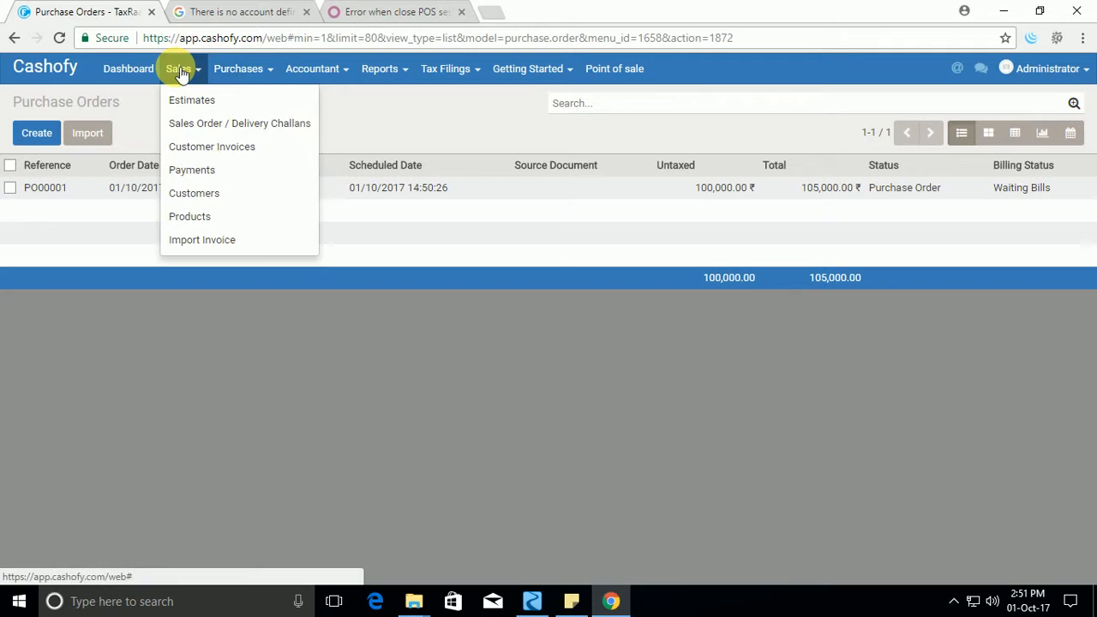
click(206, 217)
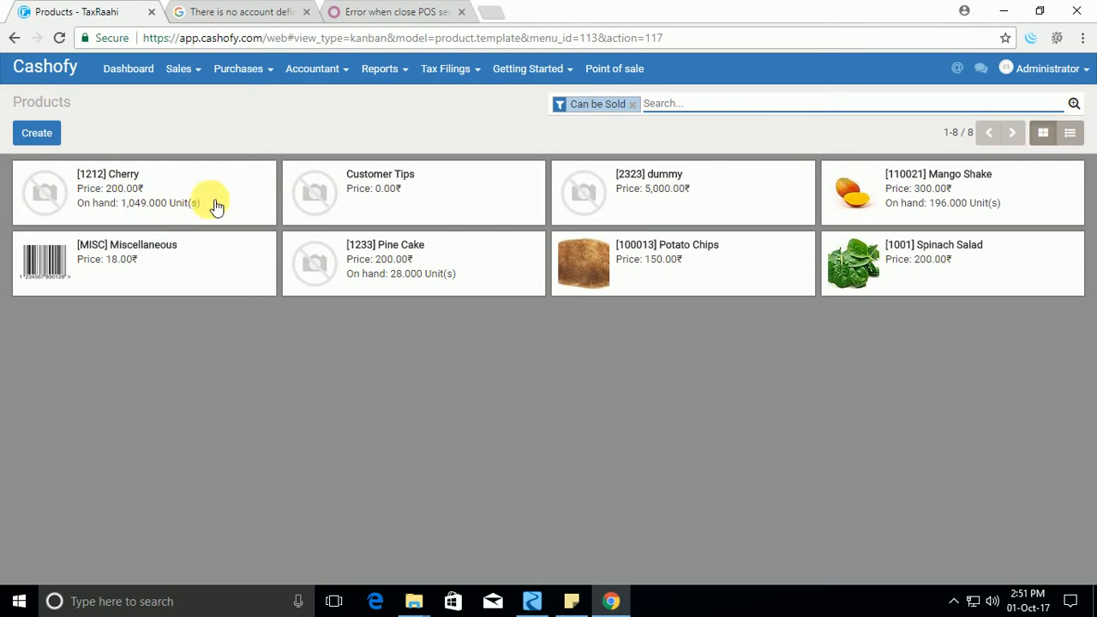
- Open the chart of accounts and look through the listed accounts and their types
click(199, 72)
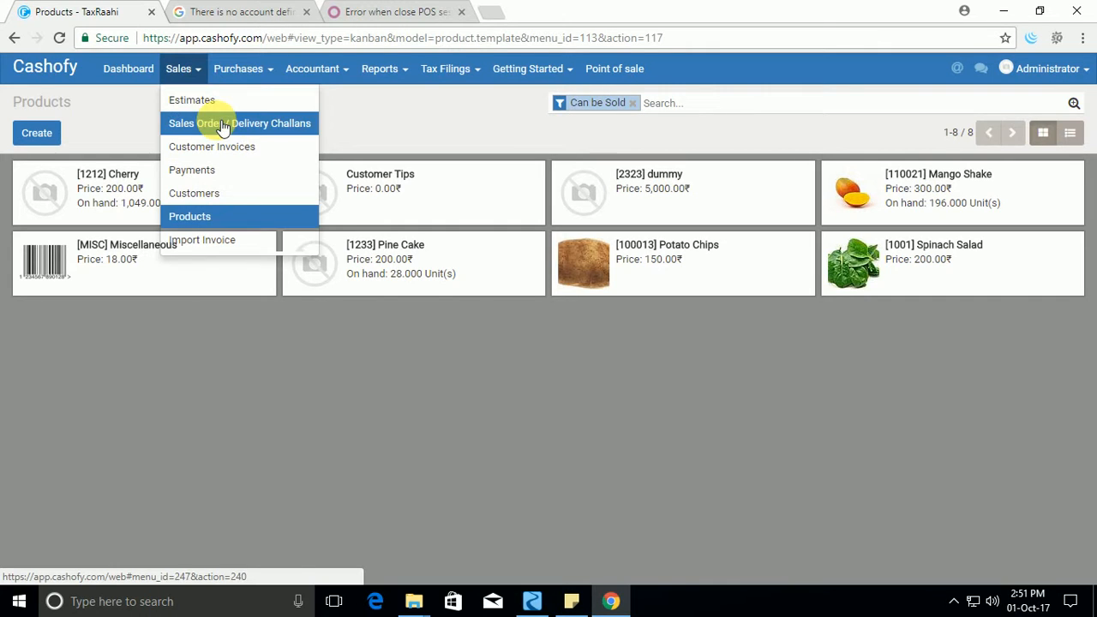
mouse_move(243, 75)
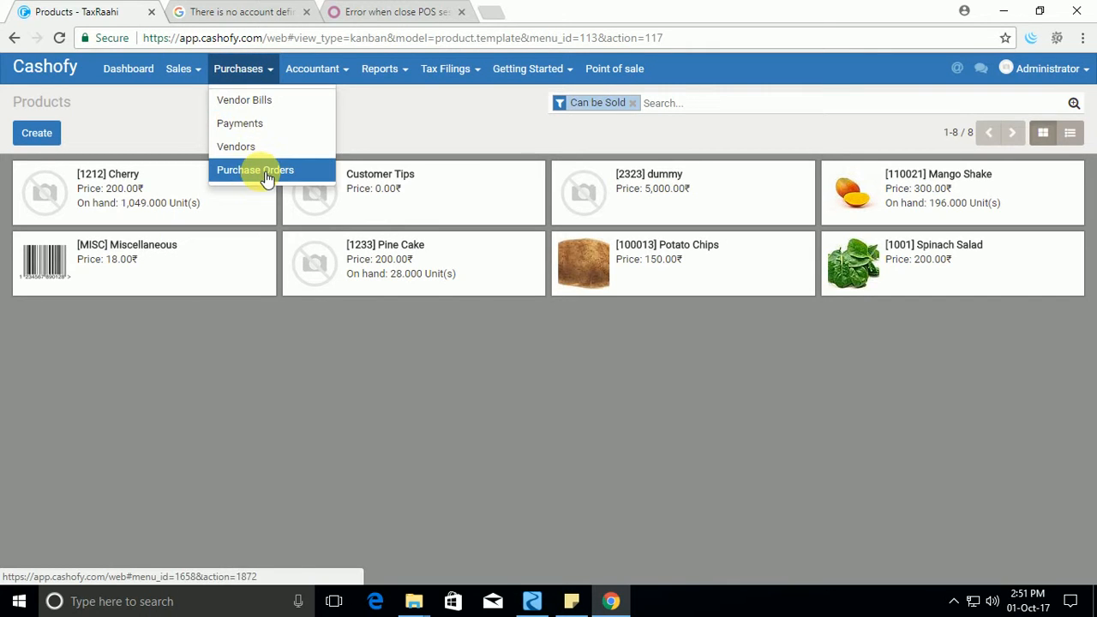
mouse_move(331, 71)
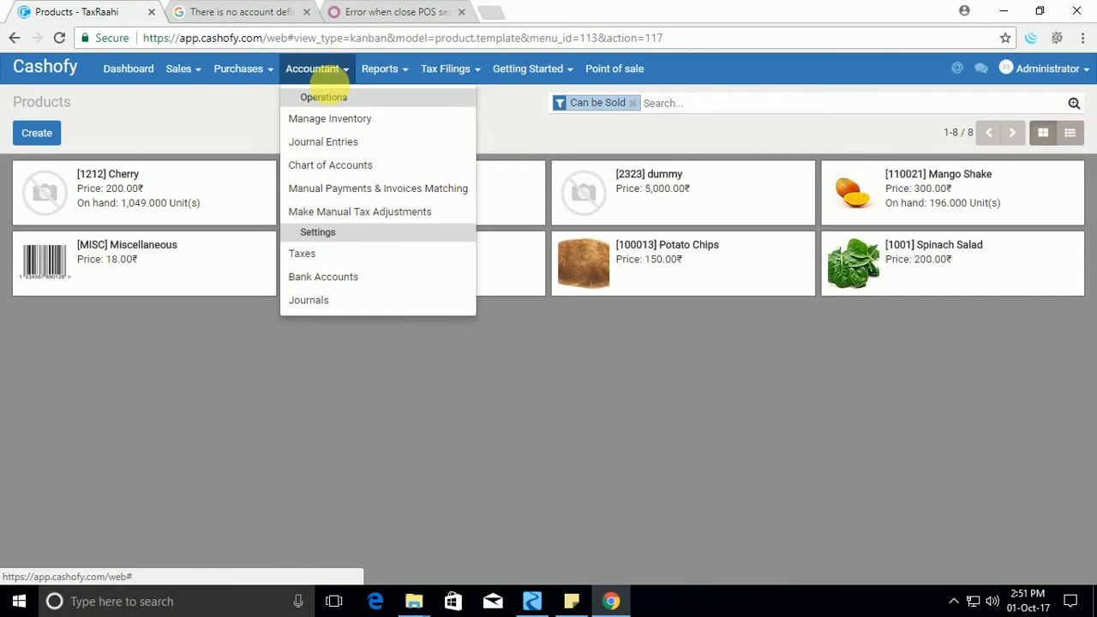
click(331, 165)
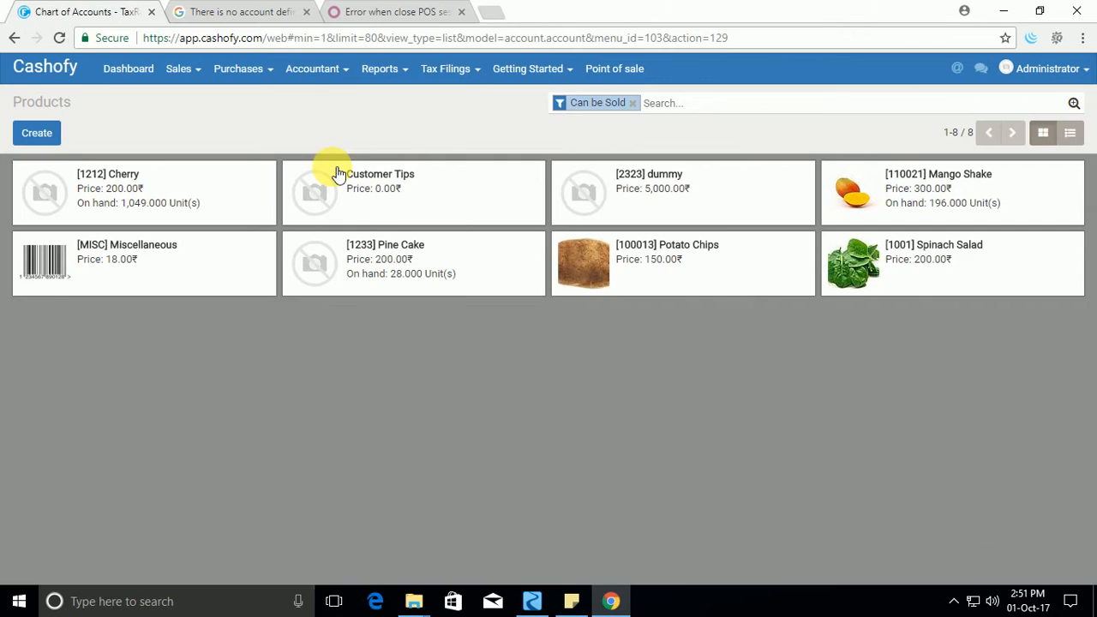
scroll(330, 277, down, 15)
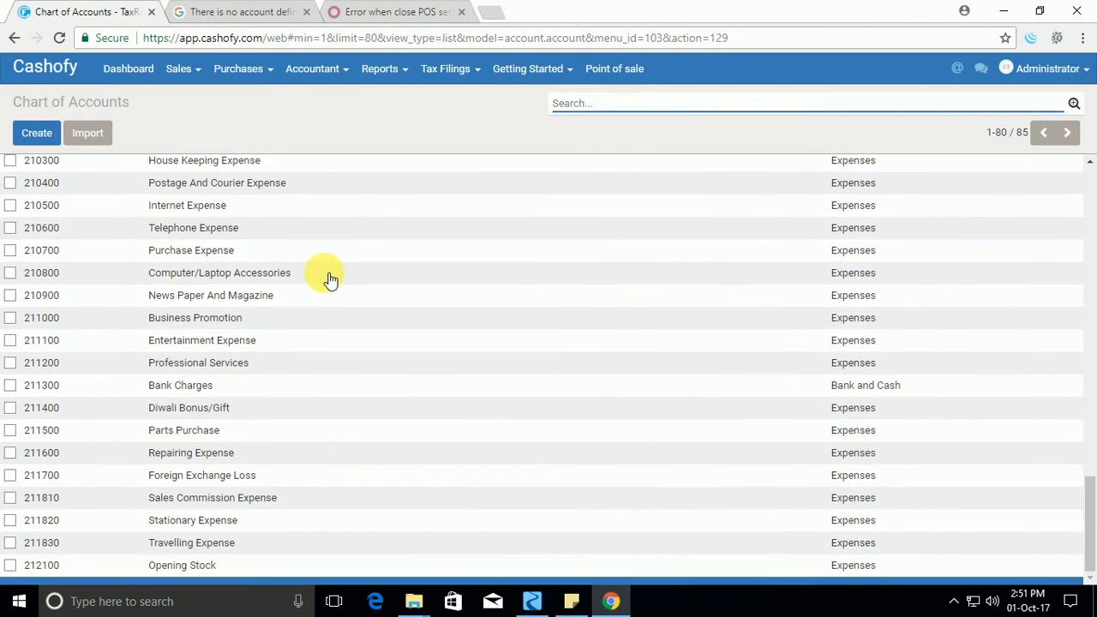
scroll(331, 280, up, 6)
scroll(328, 278, up, 10)
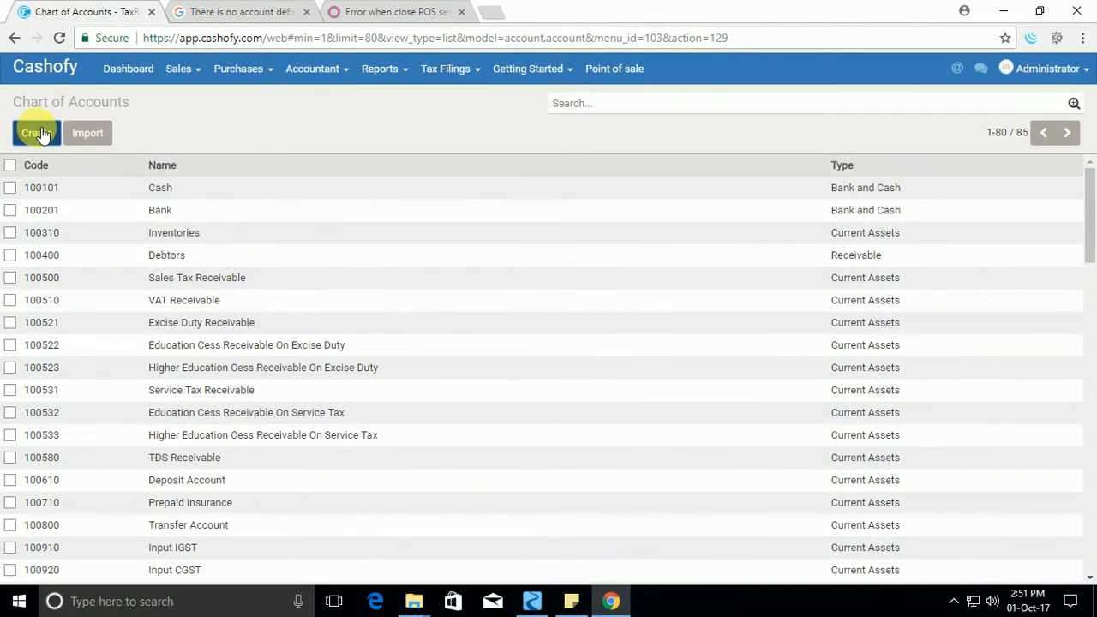
- View the blank form for a new account and return to the chart of accounts without saving
click(39, 134)
scroll(317, 266, down, 2)
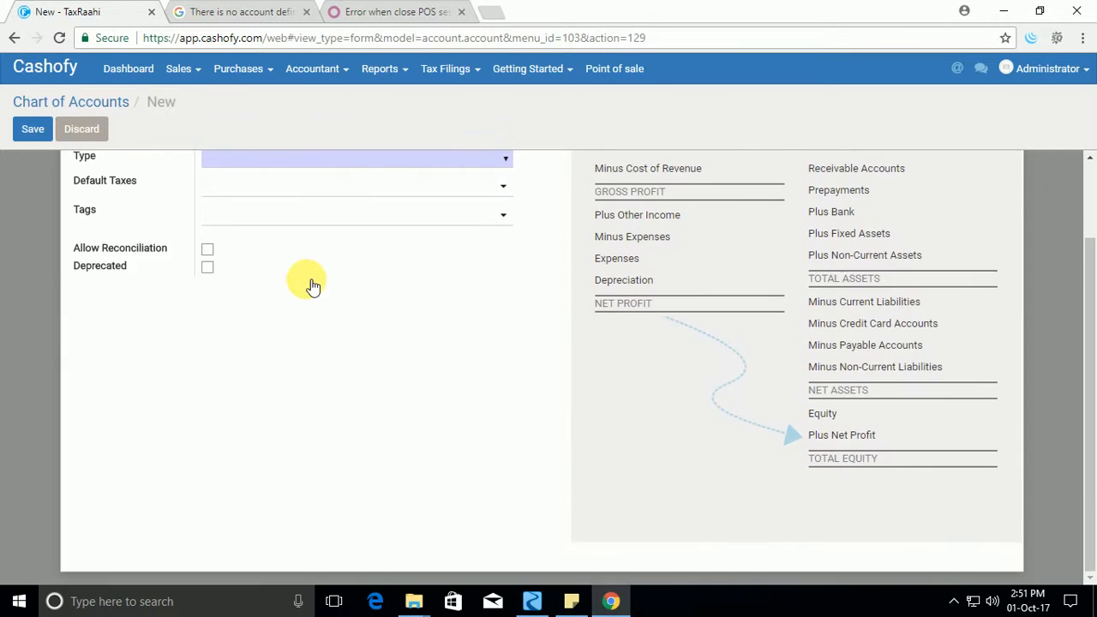
scroll(311, 284, up, 2)
click(54, 107)
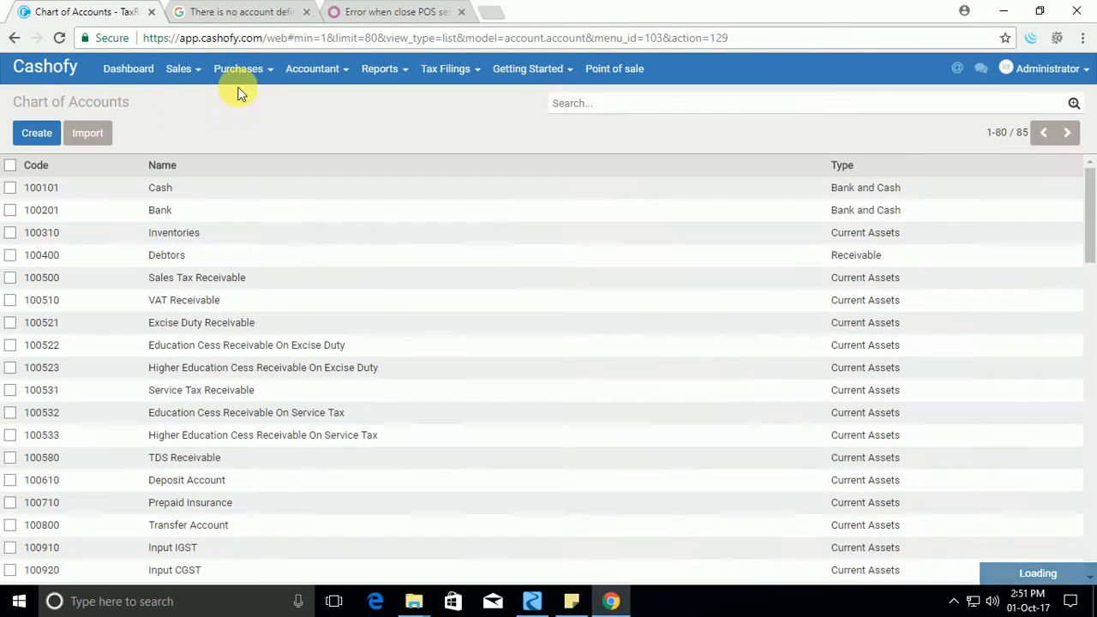
- Print the Profit and Loss report for all posted entries and save it to the Desktop as Financial report (4)
click(296, 69)
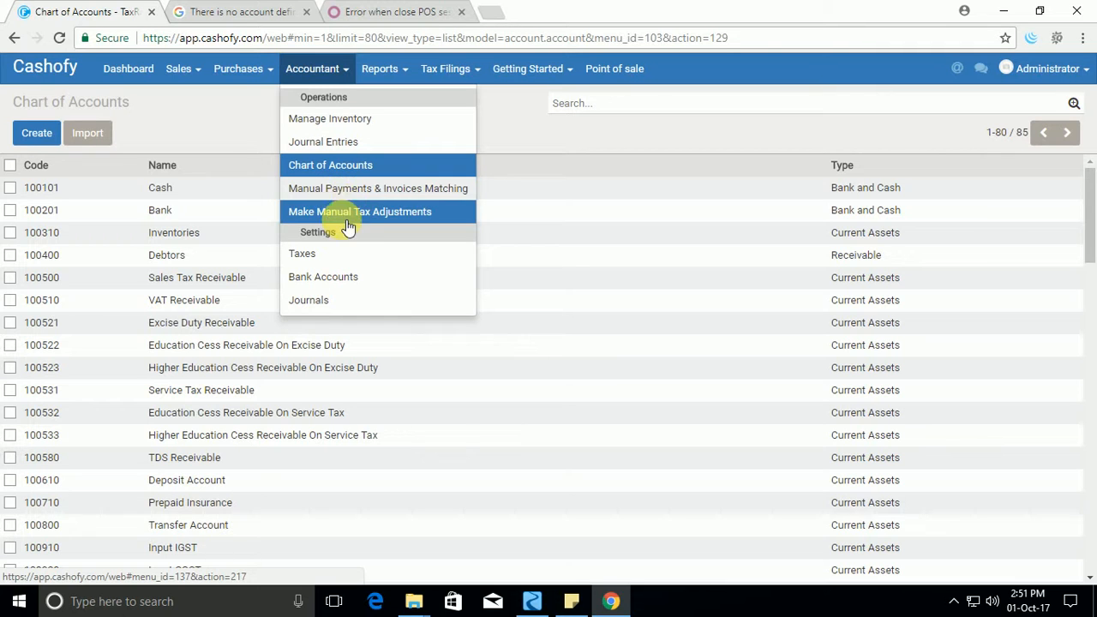
click(396, 77)
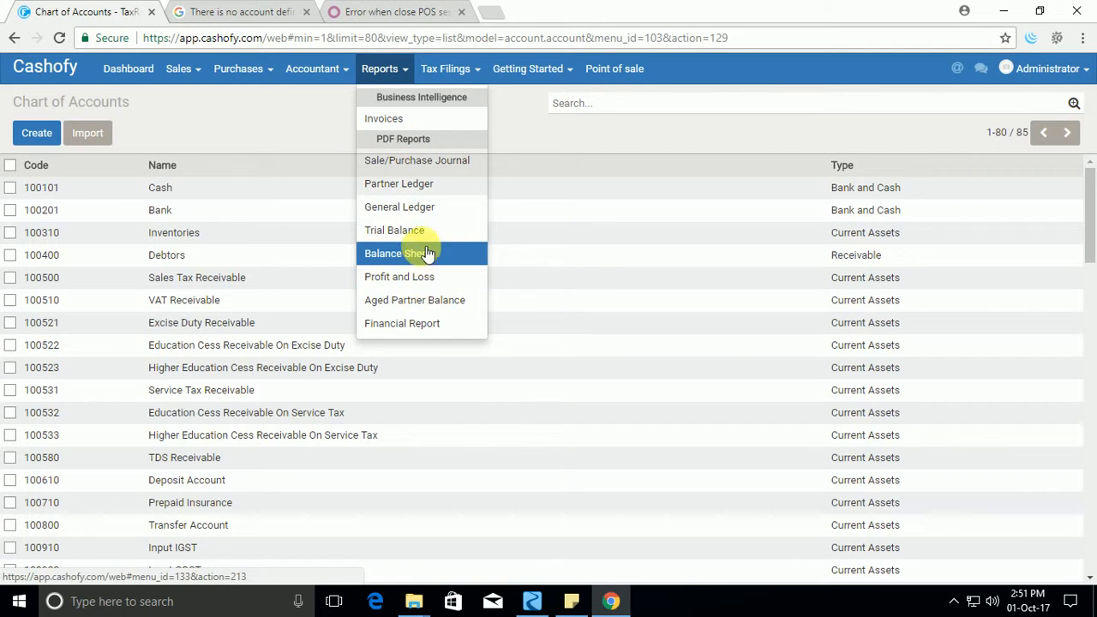
click(420, 278)
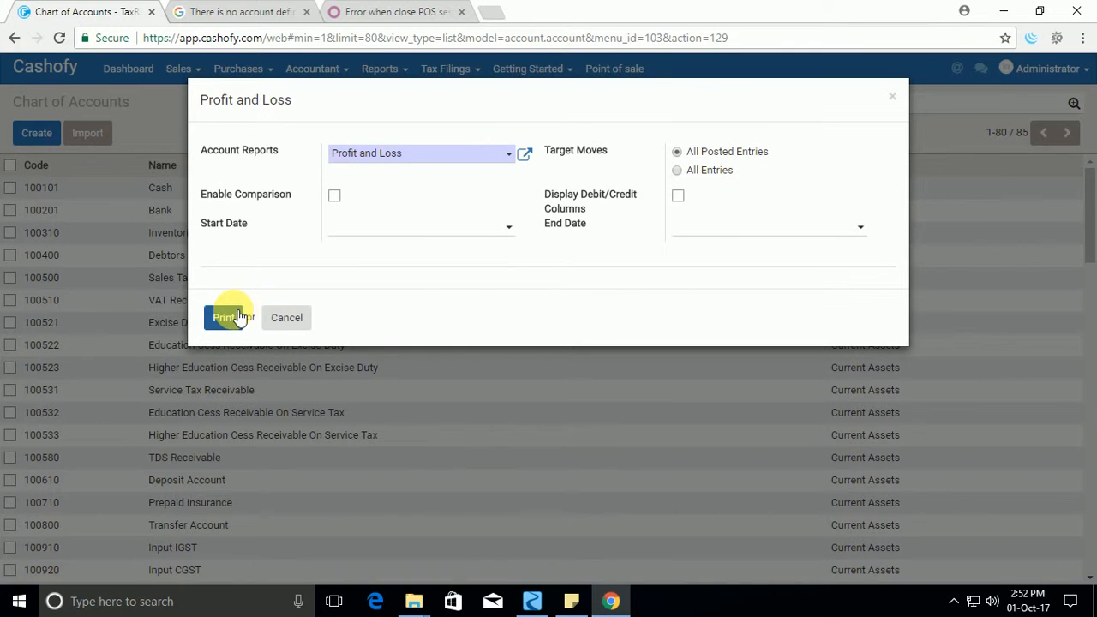
click(222, 318)
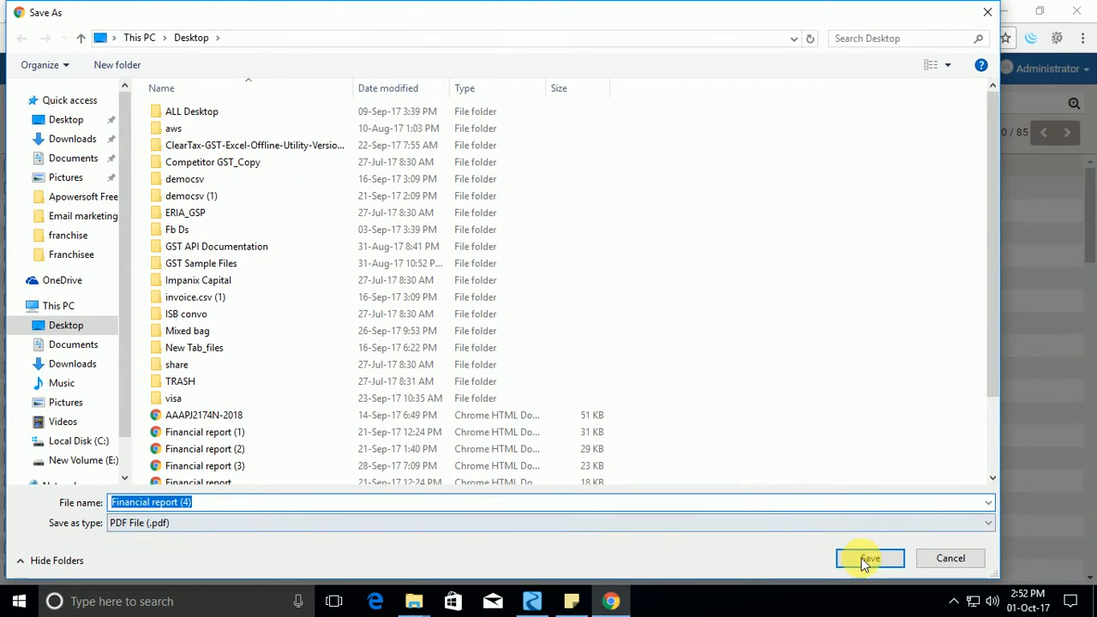
click(861, 558)
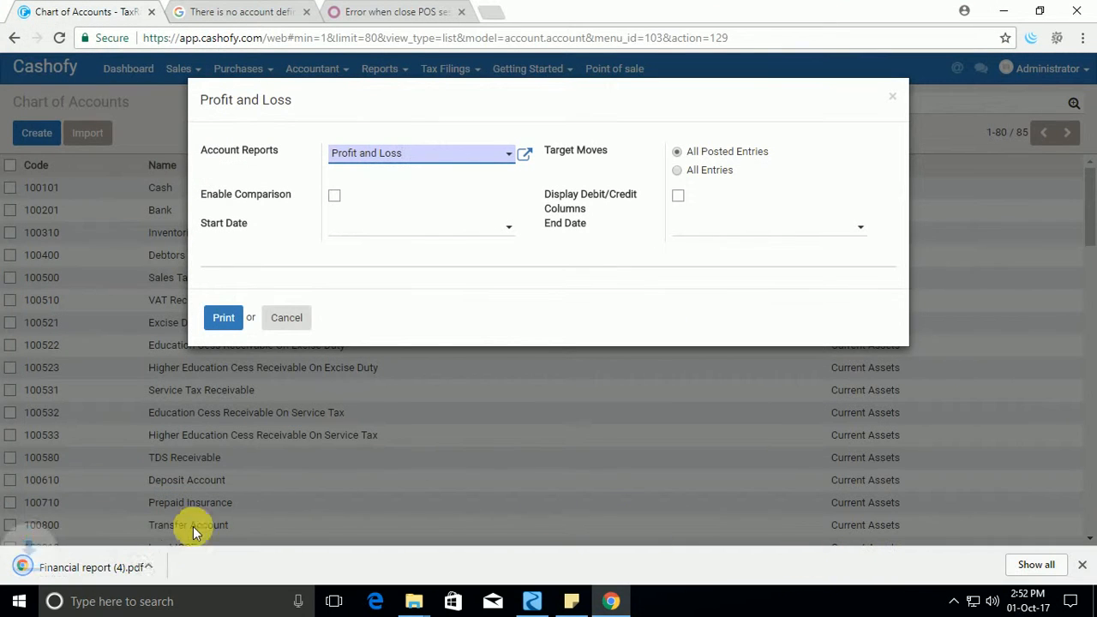
- Open the downloaded Financial report (4).pdf and close the browser tab about the POS session closing error
click(77, 574)
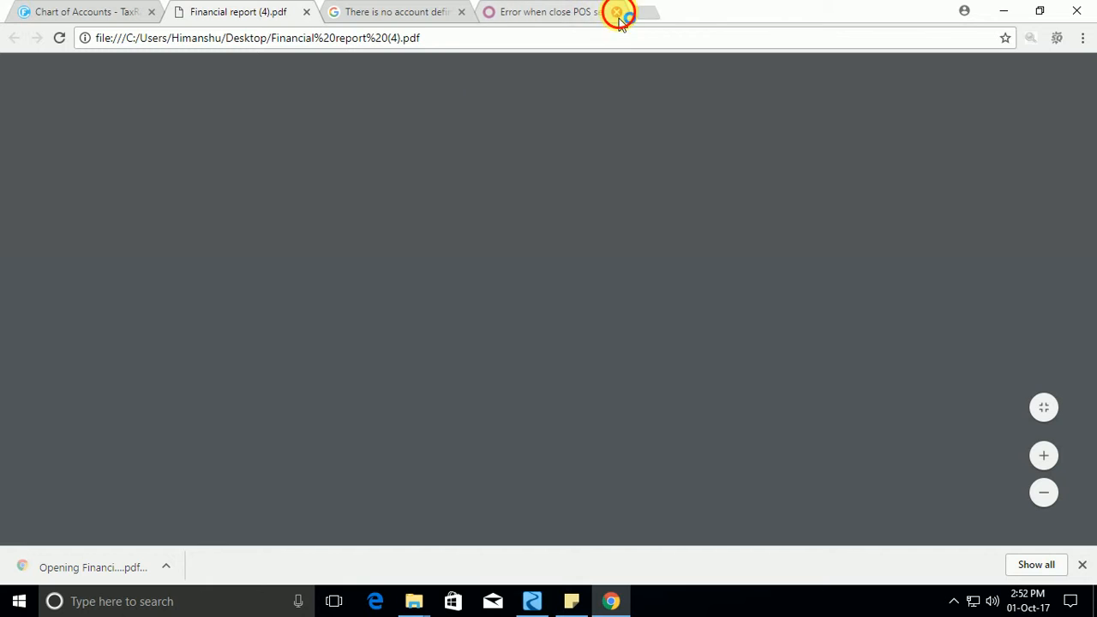
click(617, 13)
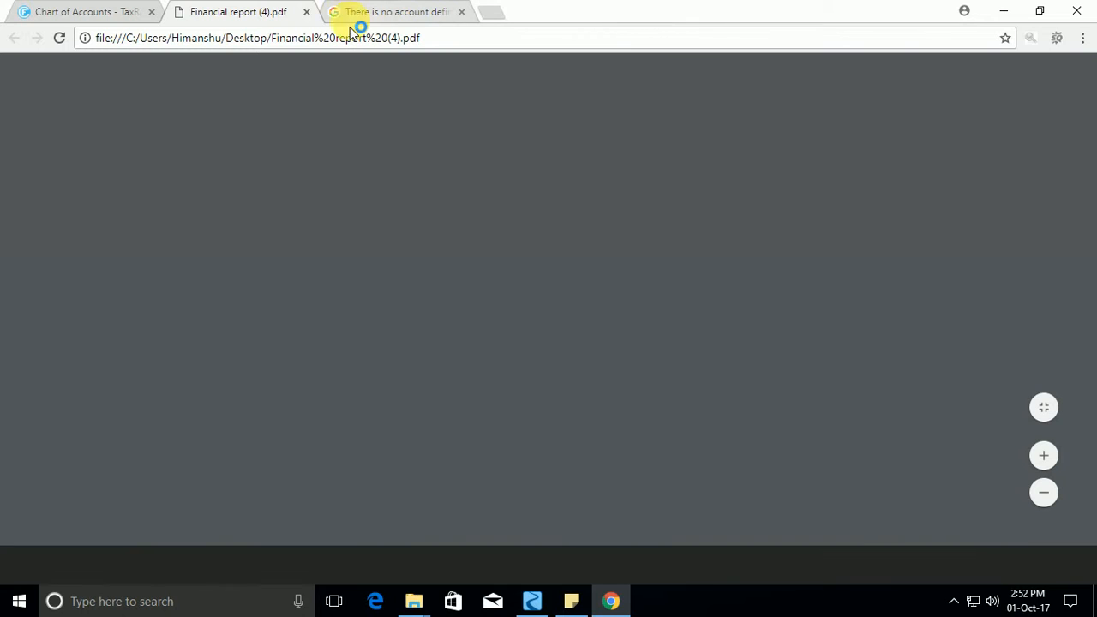
scroll(483, 275, down, 2)
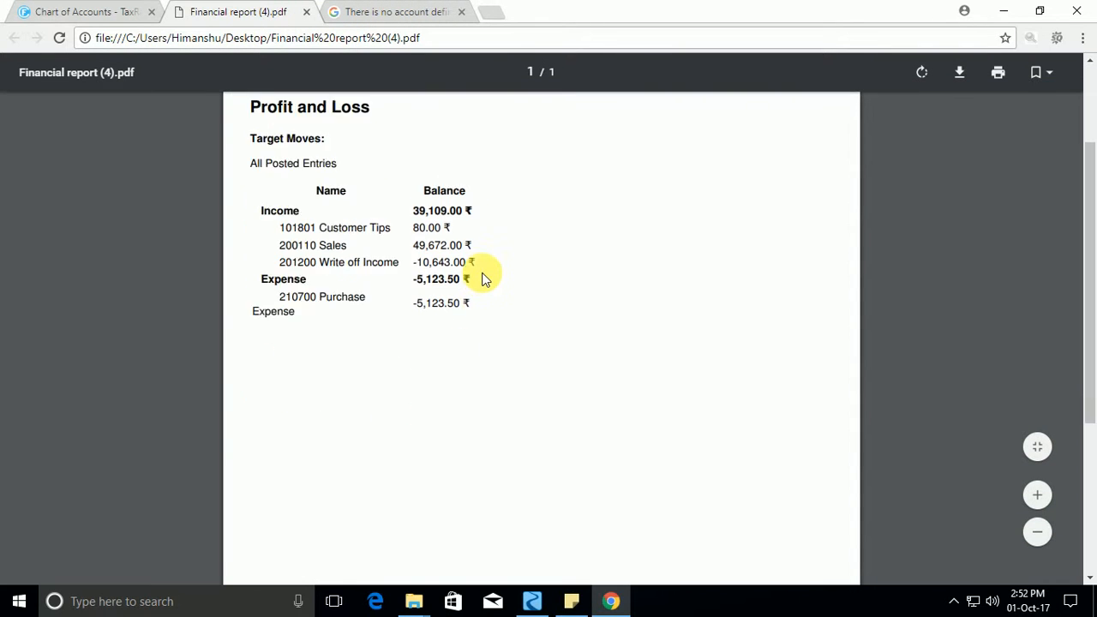
- Examine the customer tips, sales and write-off income balances in the report, then return to Cashofy and close the Profit and Loss dialog
drag(280, 193, 447, 196)
click(438, 215)
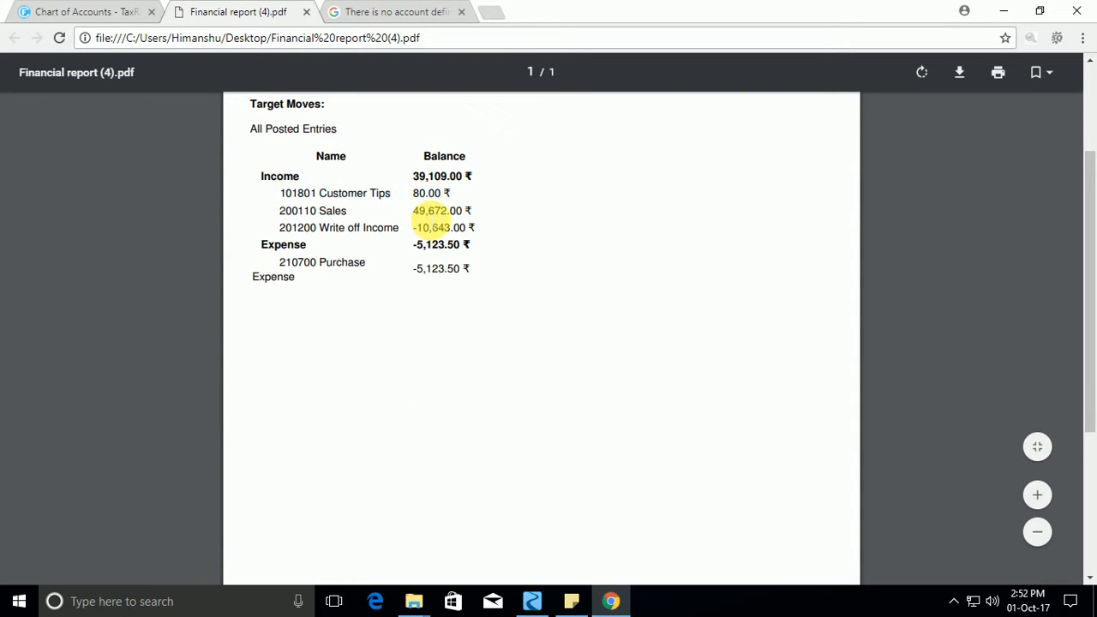
drag(294, 193, 447, 195)
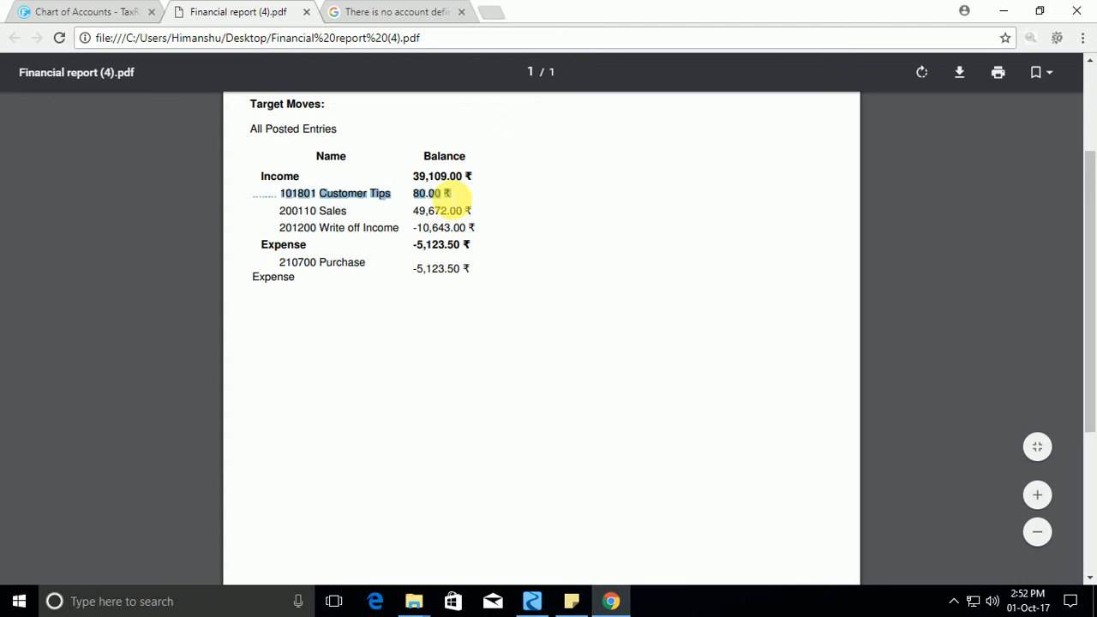
triple_click(300, 214)
click(429, 210)
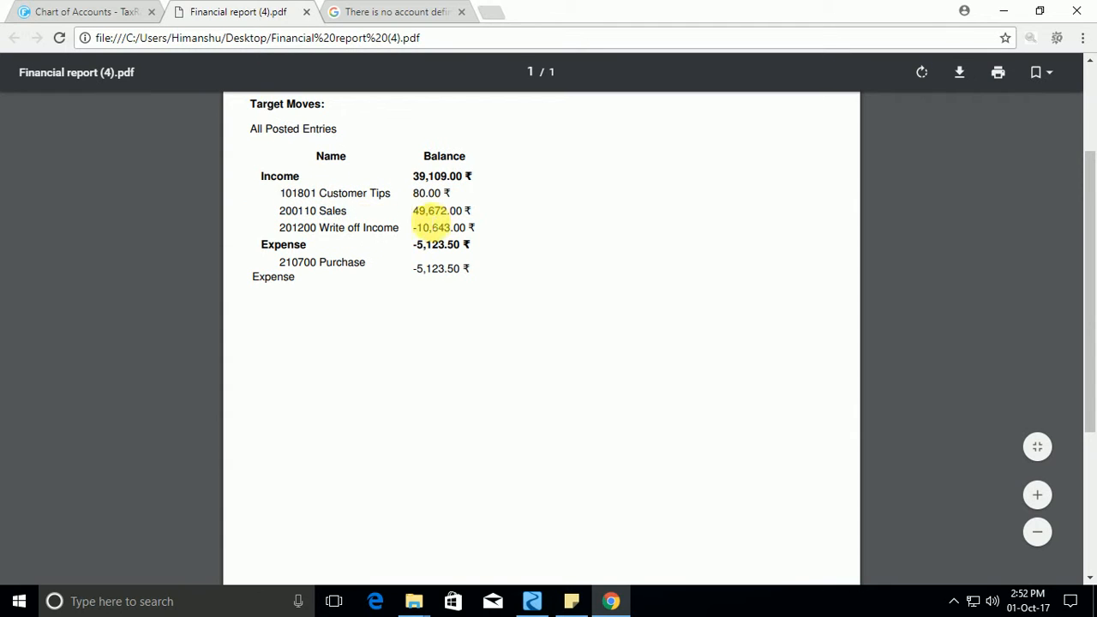
drag(414, 212, 463, 212)
drag(364, 227, 474, 227)
scroll(421, 220, down, 2)
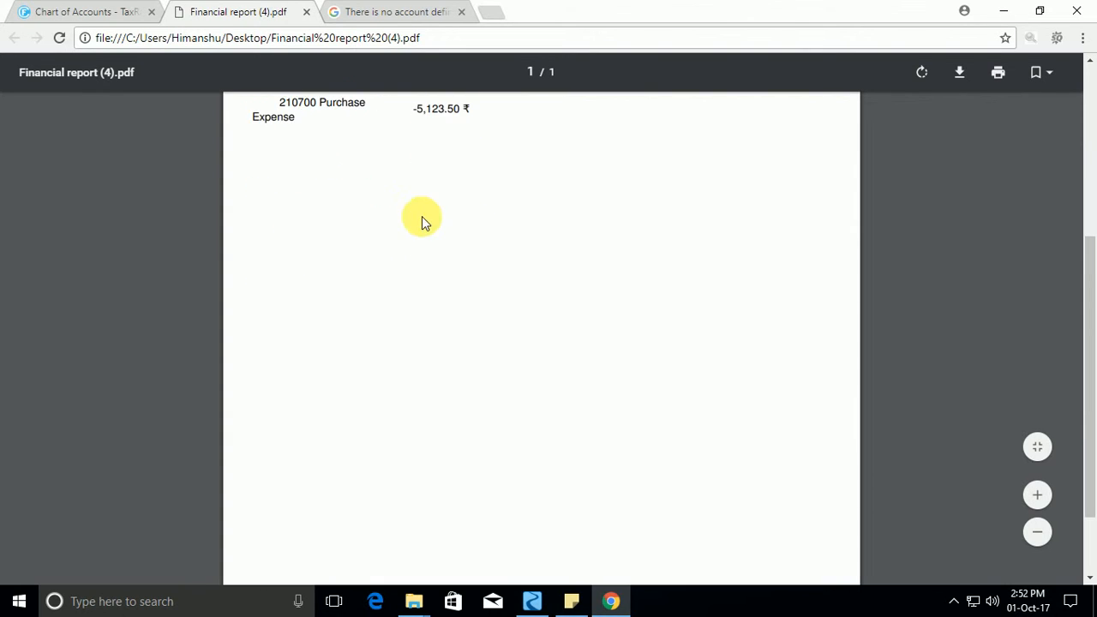
scroll(421, 220, up, 4)
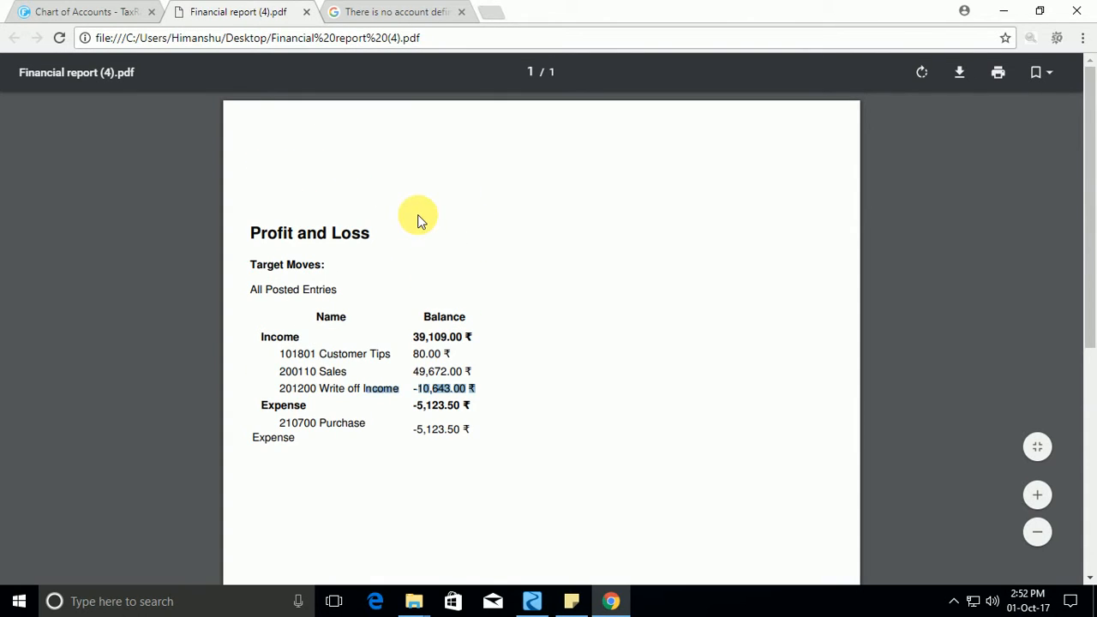
click(91, 6)
click(889, 94)
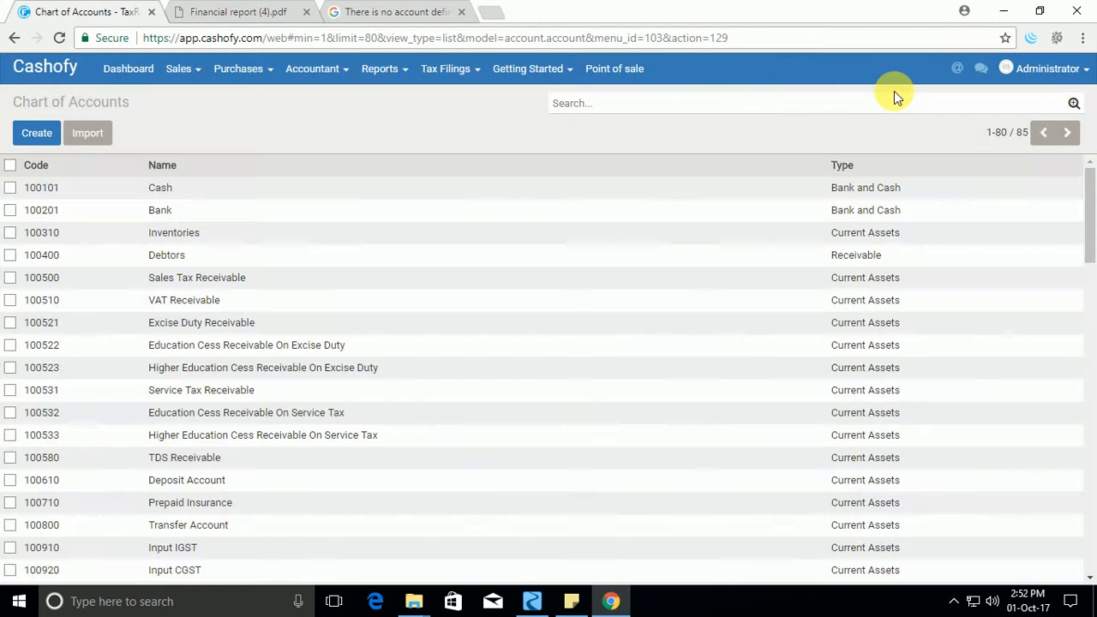
click(445, 76)
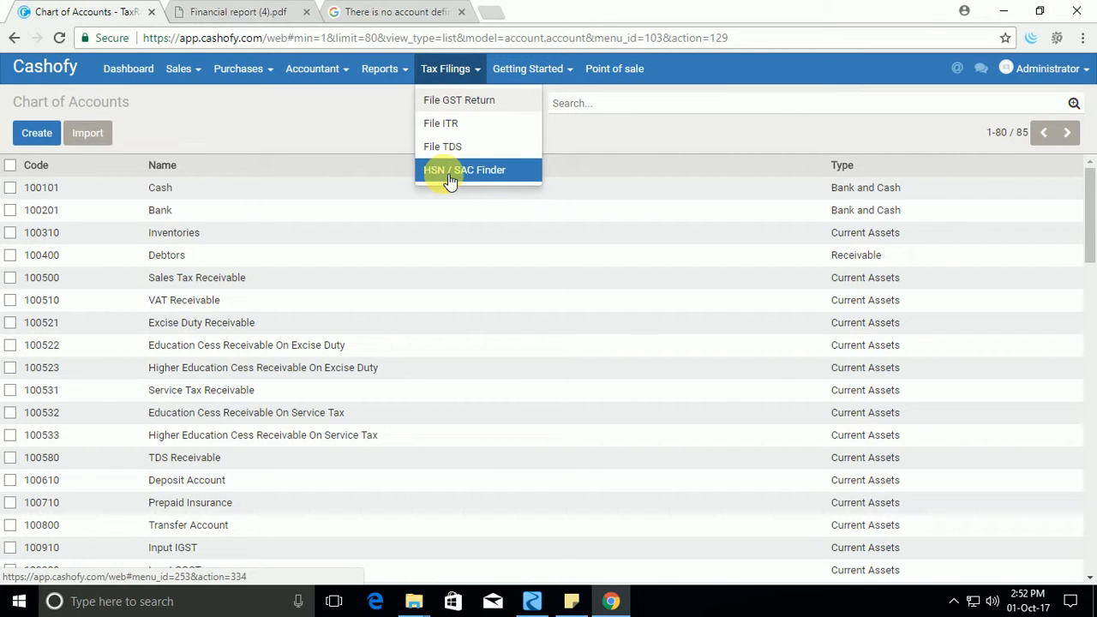
click(441, 70)
click(467, 73)
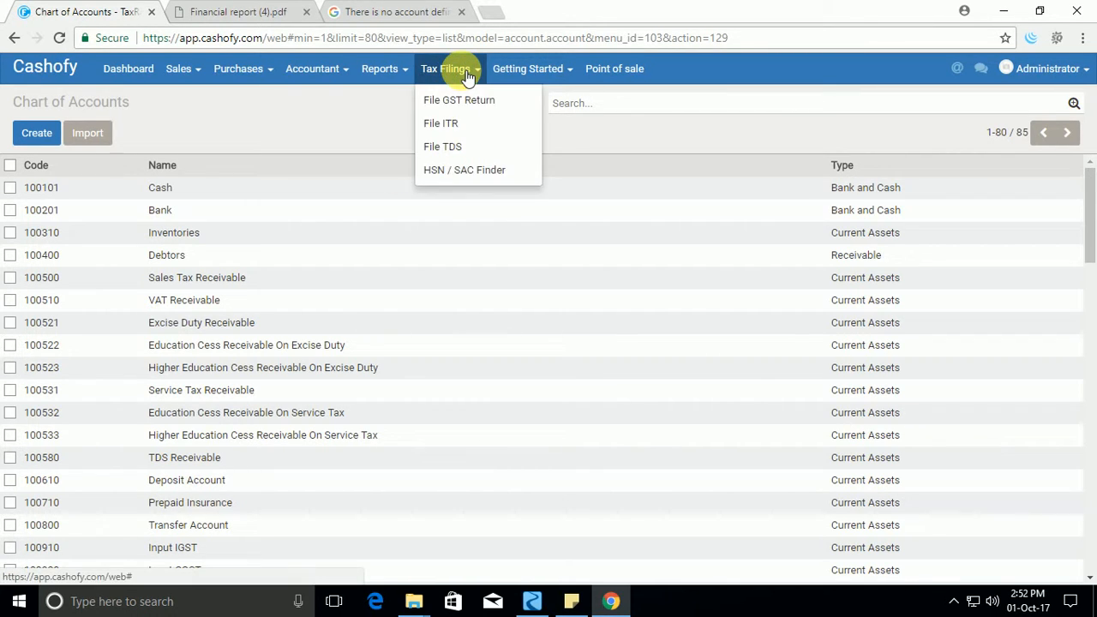
click(467, 73)
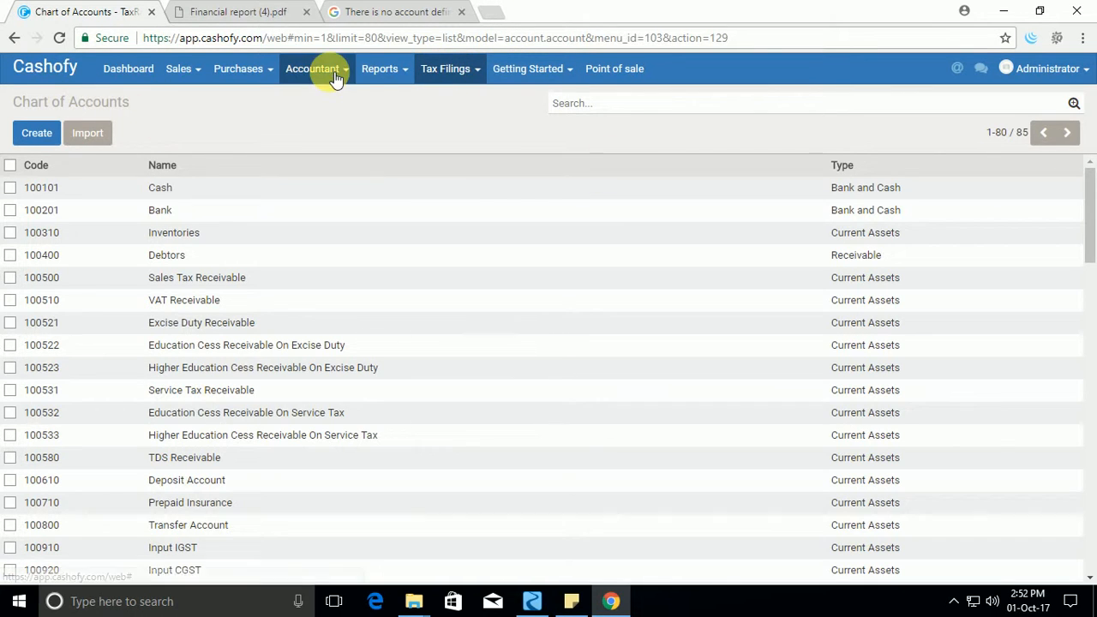
- Open the Point of Sale dashboard to view the store overview
click(612, 75)
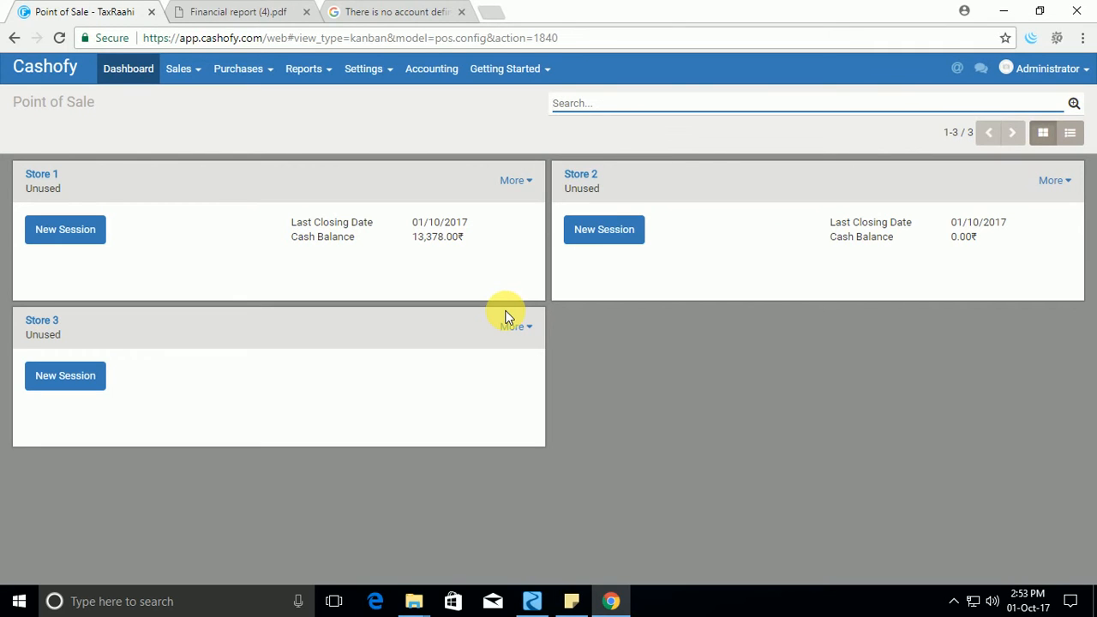
key(ctrl+F9)
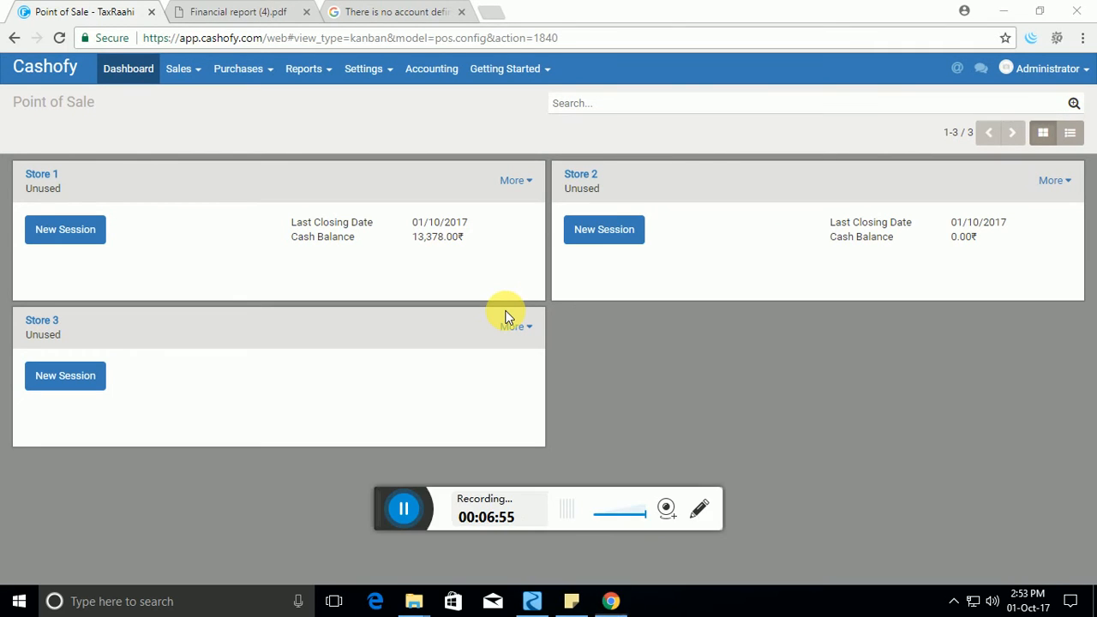